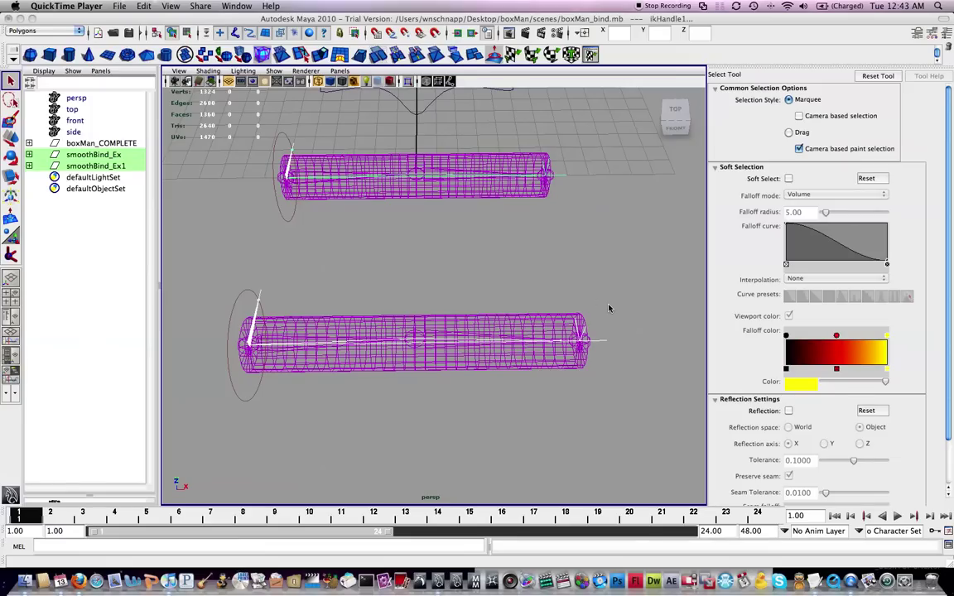
Step: Select the IK handles of both cylinders and move them together along X to bend the cylinders at their middle joints
{"action": "left_click", "coordinate": [568, 179]}
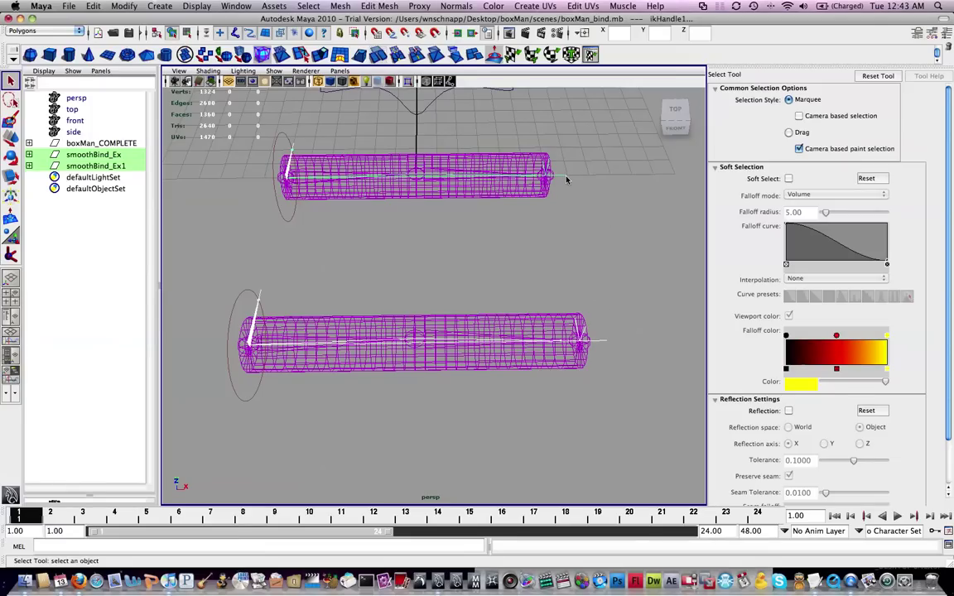
{"action": "left_click", "coordinate": [566, 178]}
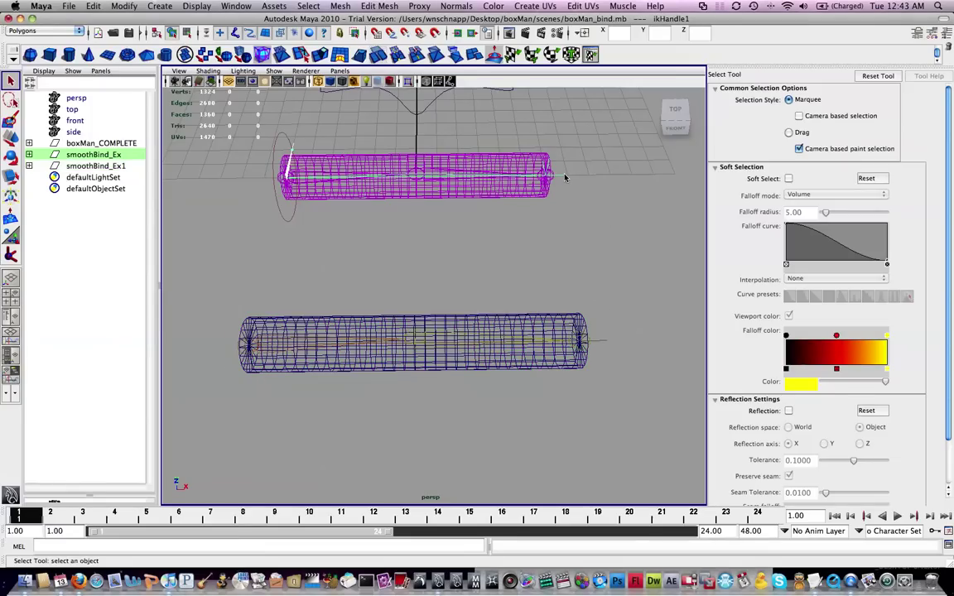
{"action": "left_click", "coordinate": [602, 343], "text": "shift"}
{"action": "key", "text": "w"}
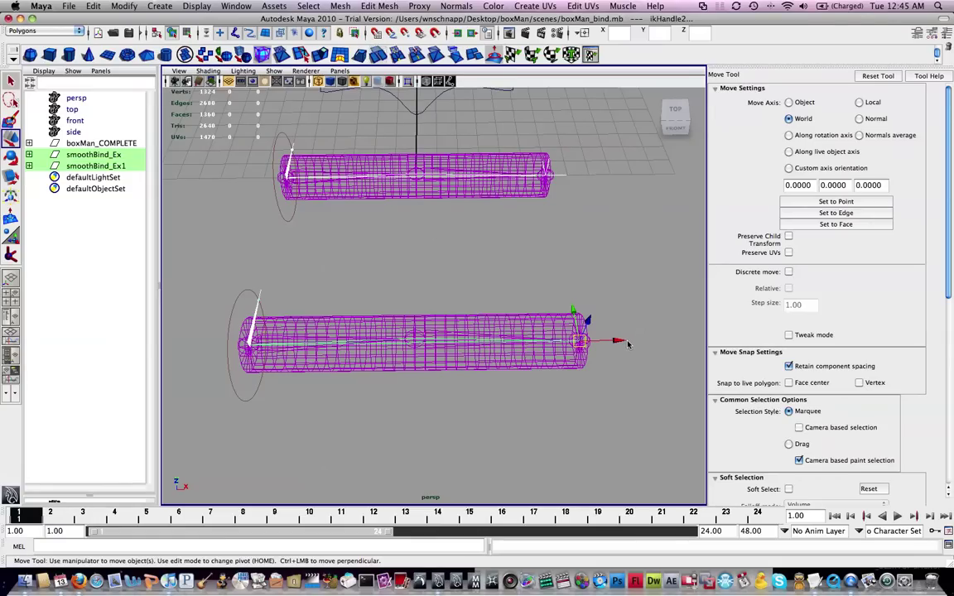
{"action": "left_click_drag", "start_coordinate": [614, 338], "coordinate": [532, 341]}
{"action": "key", "text": "z"}
{"action": "left_click_drag", "start_coordinate": [517, 283], "coordinate": [533, 300], "text": "alt"}
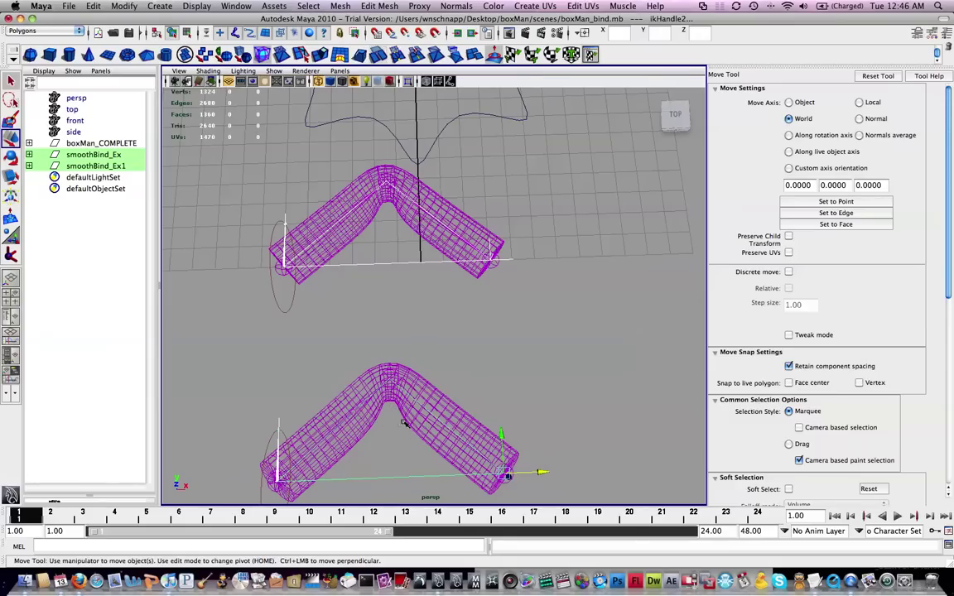
Step: Select the smoothBind_Ex1 cylinder and examine how its mesh deforms at the inside of the bend, comparing it with the other cylinder
{"action": "left_click", "coordinate": [360, 376]}
{"action": "left_click", "coordinate": [401, 409]}
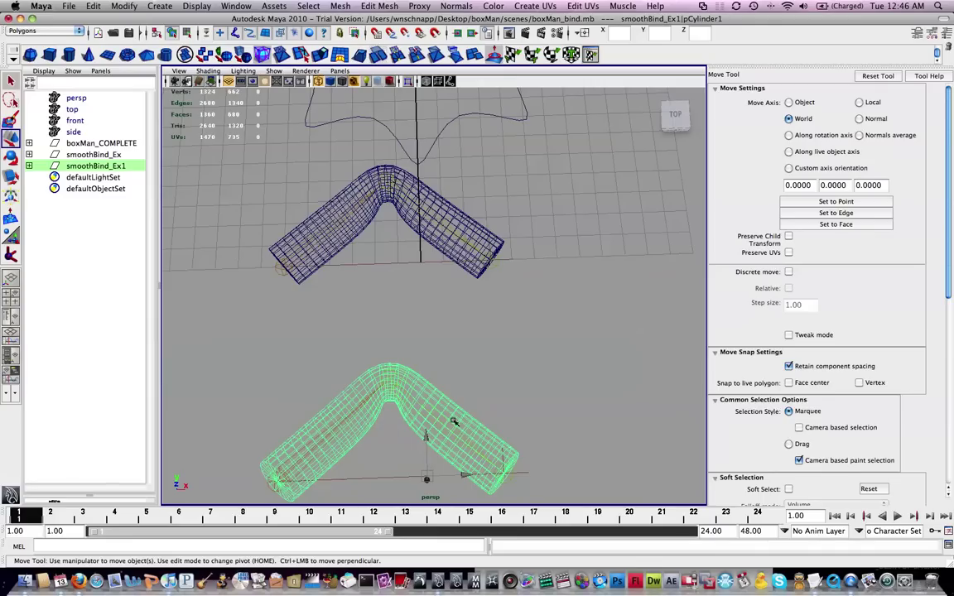
{"action": "left_click_drag", "start_coordinate": [413, 411], "coordinate": [420, 404], "text": "alt"}
{"action": "scroll", "coordinate": [421, 405], "scroll_direction": "up", "scroll_amount": 5}
{"action": "middle_click_drag", "start_coordinate": [369, 402], "coordinate": [407, 331], "text": "alt"}
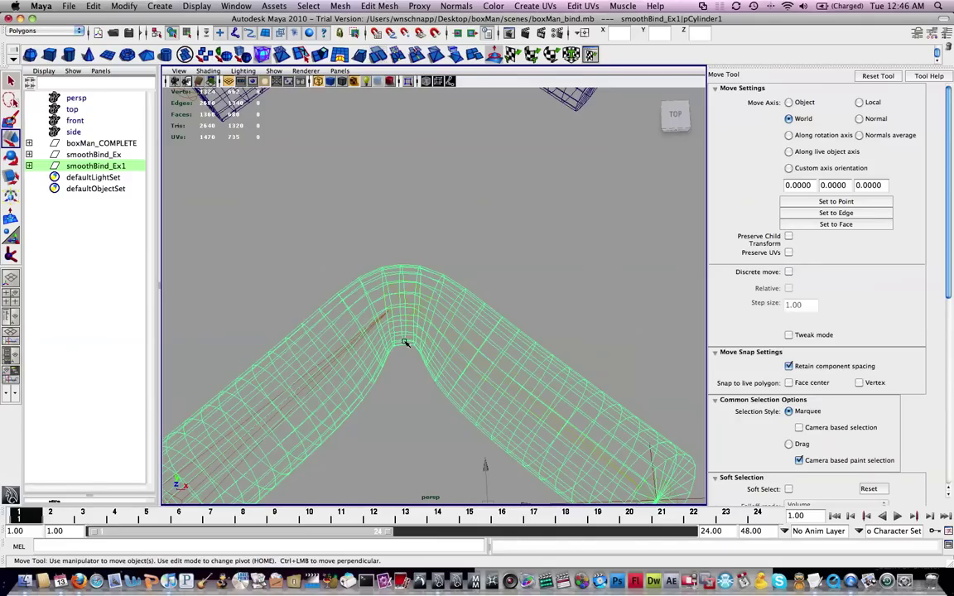
{"action": "scroll", "coordinate": [411, 343], "scroll_direction": "down", "scroll_amount": 5}
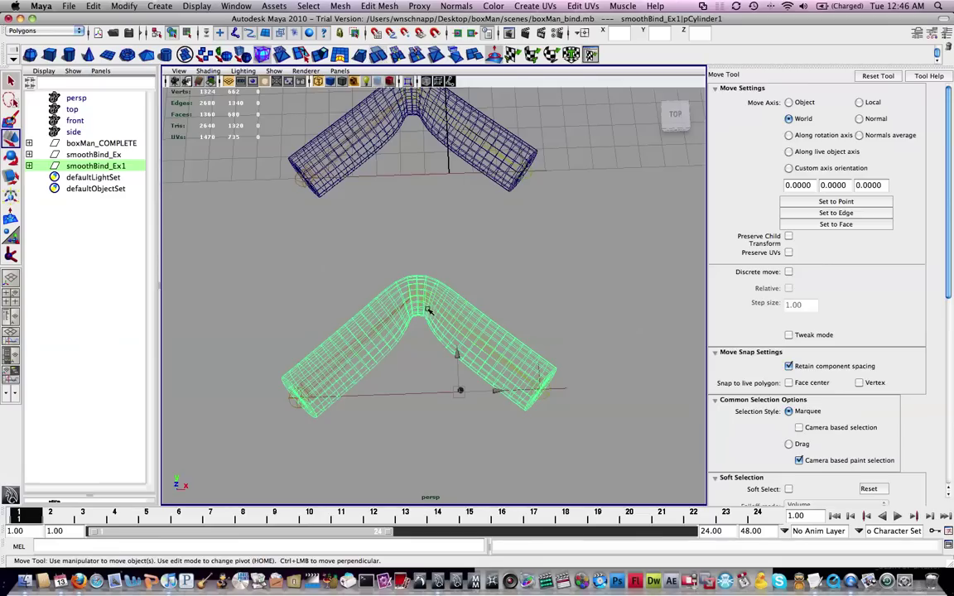
{"action": "scroll", "coordinate": [420, 320], "scroll_direction": "up", "scroll_amount": 5}
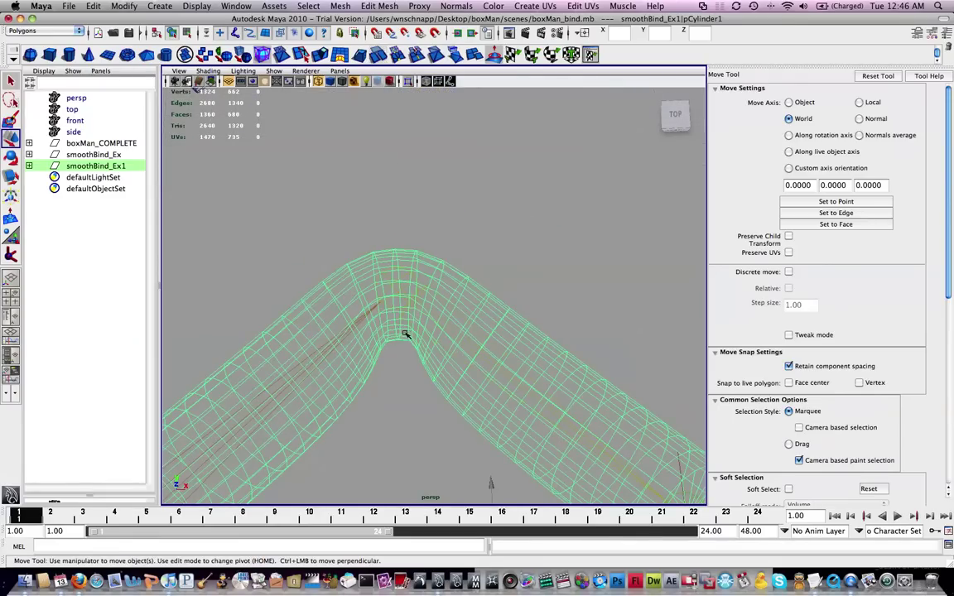
{"action": "left_click_drag", "start_coordinate": [451, 331], "coordinate": [462, 252], "text": "alt"}
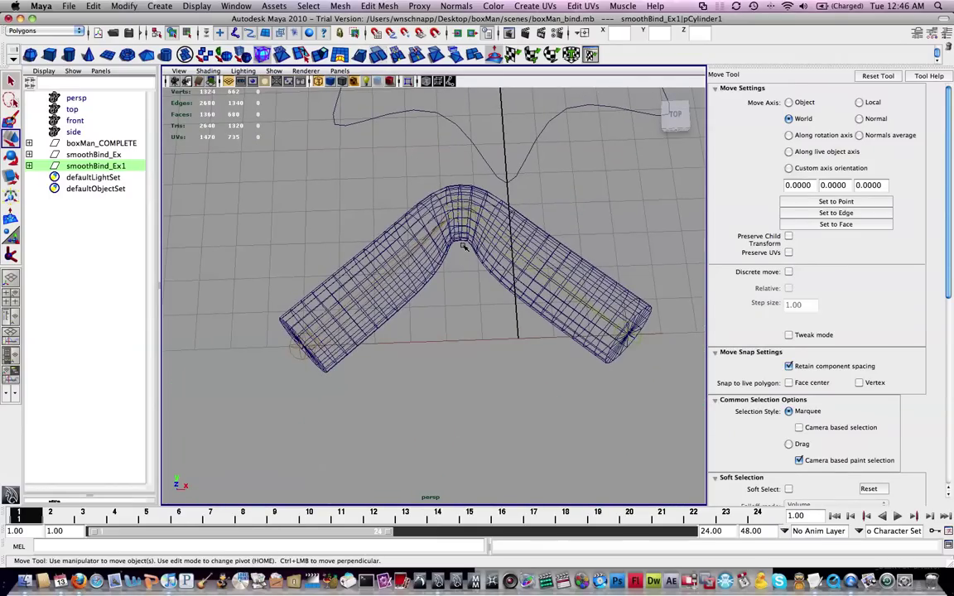
{"action": "key", "text": "f"}
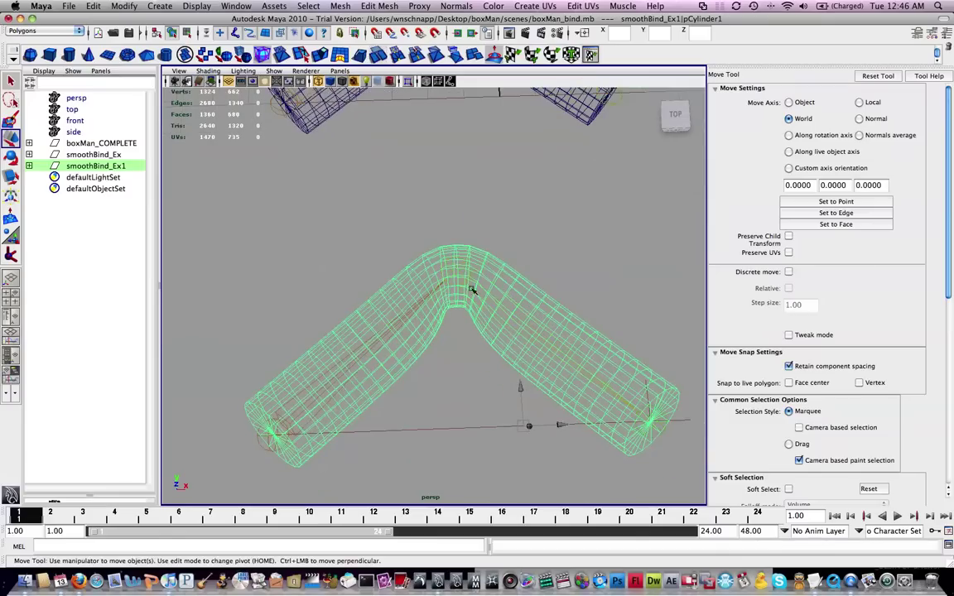
{"action": "middle_click_drag", "start_coordinate": [442, 290], "coordinate": [421, 289], "text": "alt"}
{"action": "scroll", "coordinate": [444, 256], "scroll_direction": "up", "scroll_amount": 5}
{"action": "key", "text": "space"}
{"action": "left_click", "coordinate": [525, 312]}
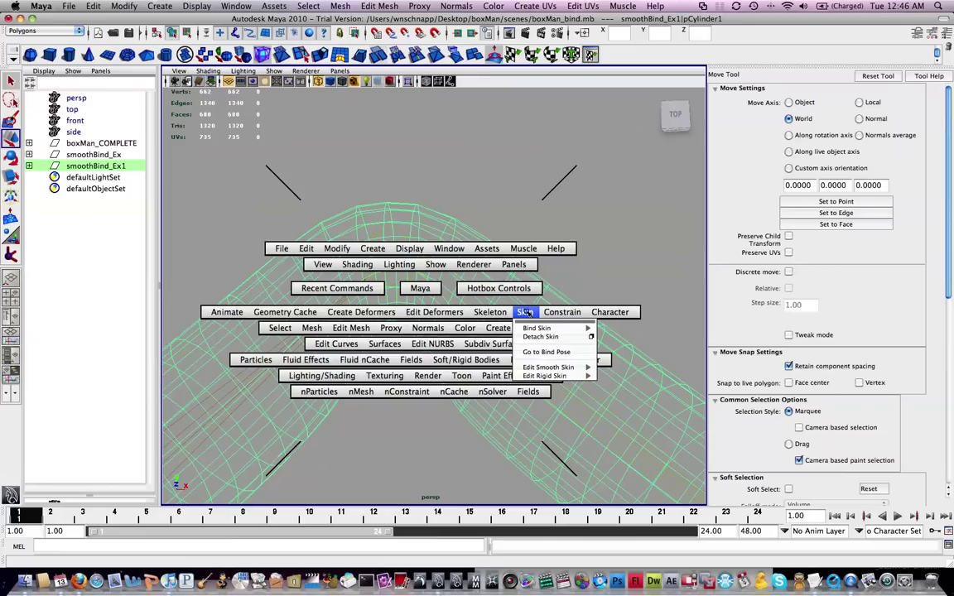
{"action": "scroll", "coordinate": [449, 266], "scroll_direction": "down", "scroll_amount": 5}
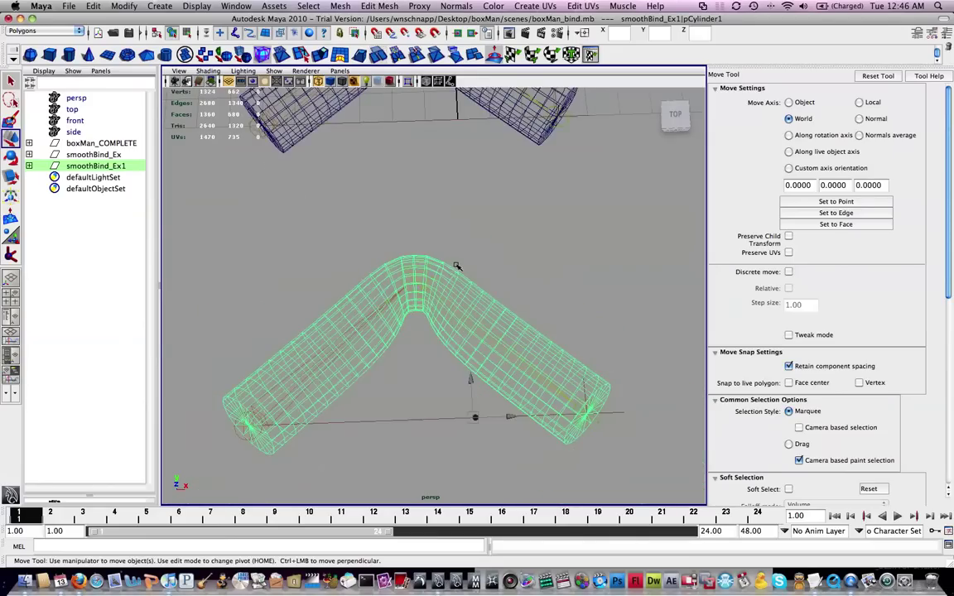
{"action": "middle_click_drag", "start_coordinate": [454, 266], "coordinate": [475, 254], "text": "alt"}
{"action": "left_click", "coordinate": [470, 255]}
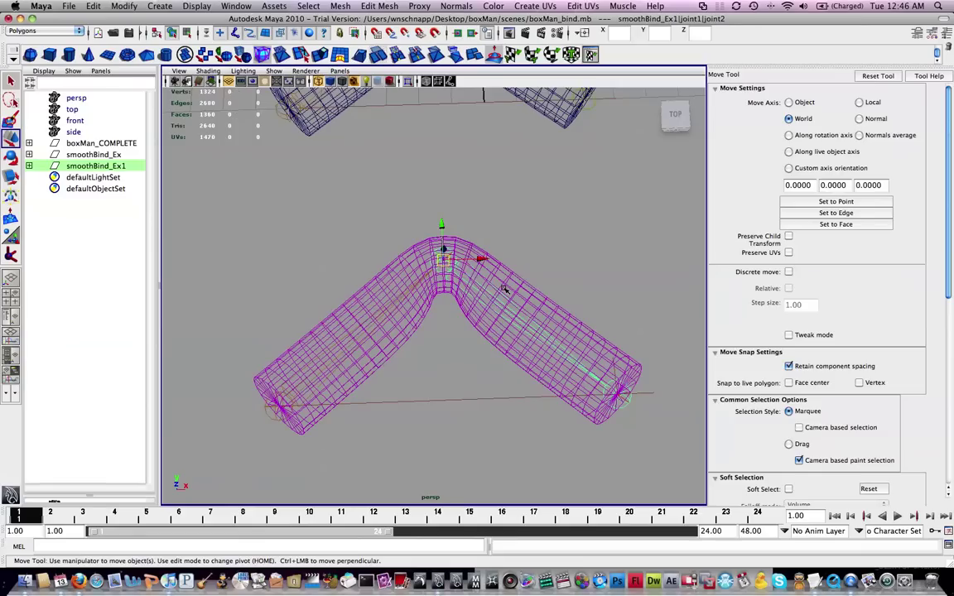
Step: Activate the Paint Skin Weights Tool on the smoothBind_Ex1 cylinder and display the scene in smooth shaded mode
{"action": "left_click", "coordinate": [504, 287]}
{"action": "key", "text": "space"}
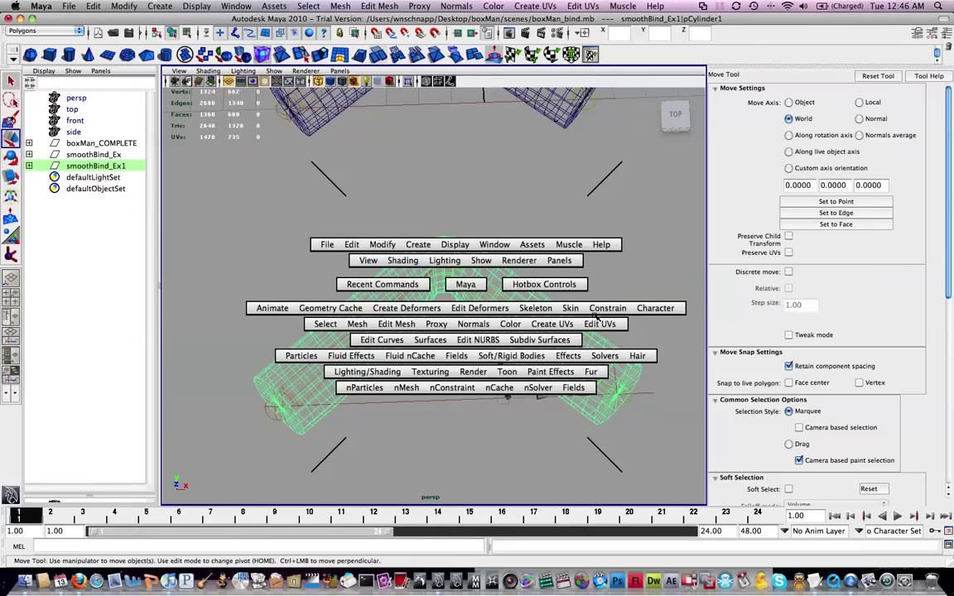
{"action": "left_click", "coordinate": [571, 310]}
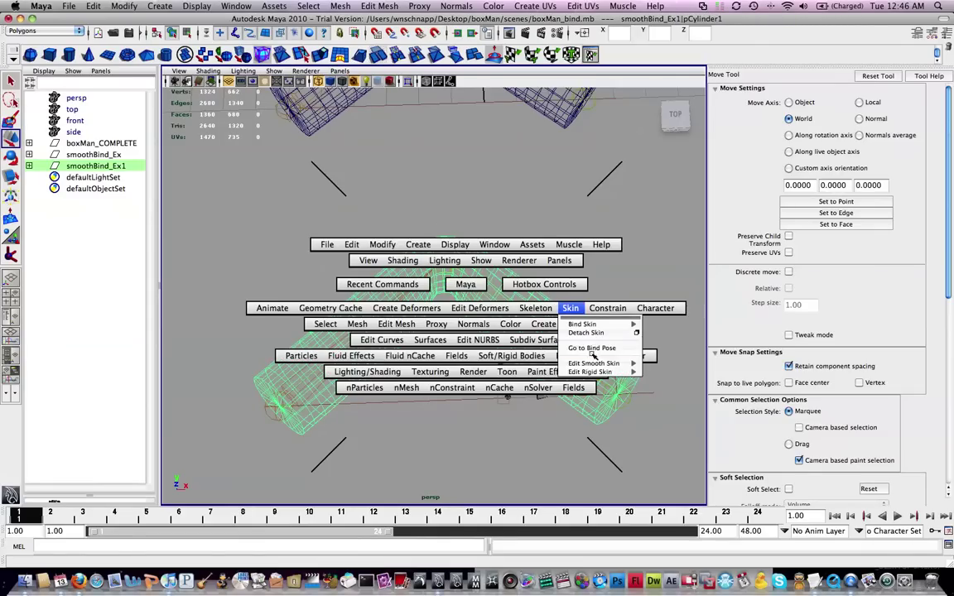
{"action": "mouse_move", "coordinate": [596, 364]}
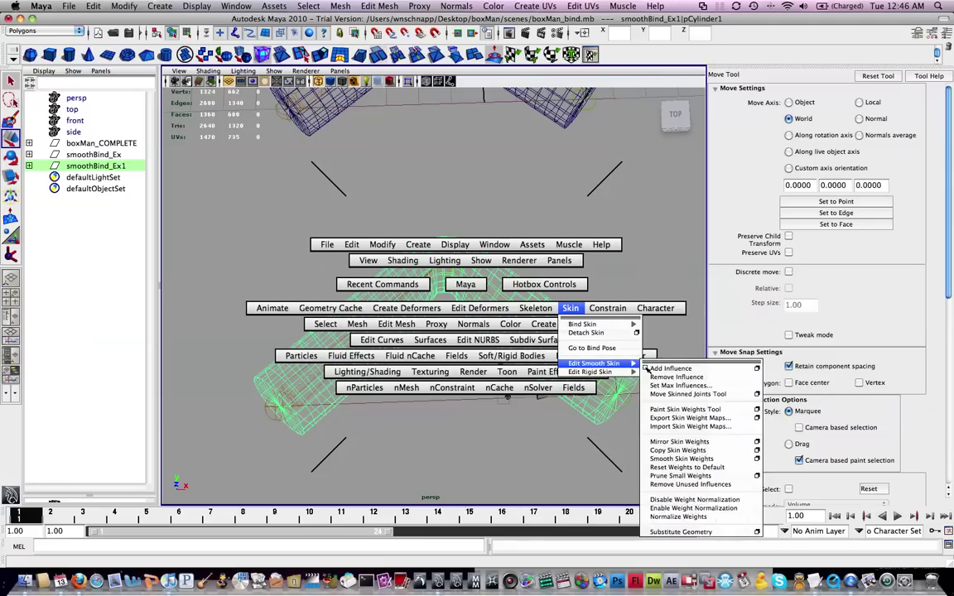
{"action": "left_click", "coordinate": [685, 409]}
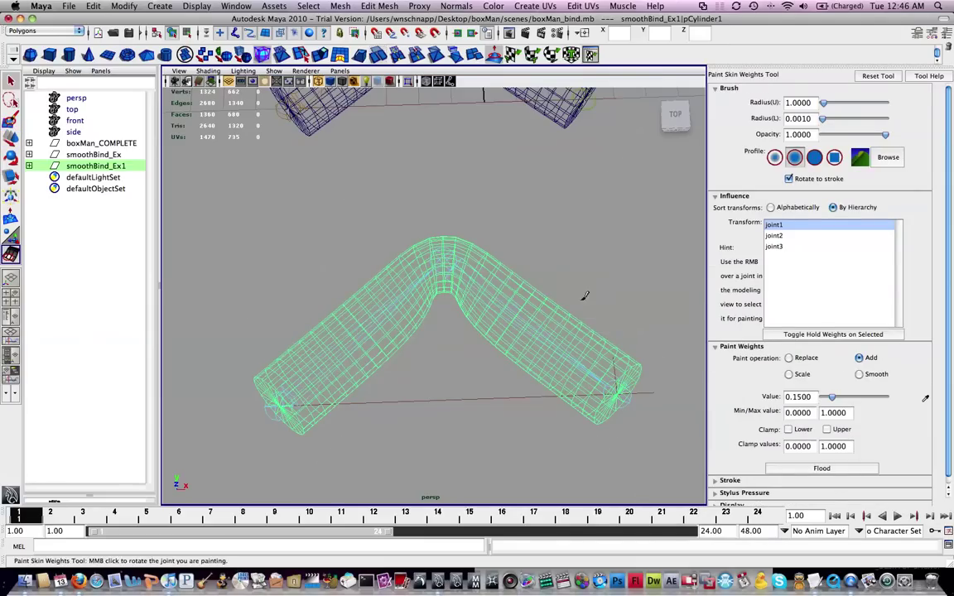
{"action": "left_click_drag", "start_coordinate": [489, 281], "coordinate": [496, 281], "text": "alt"}
{"action": "key", "text": "5"}
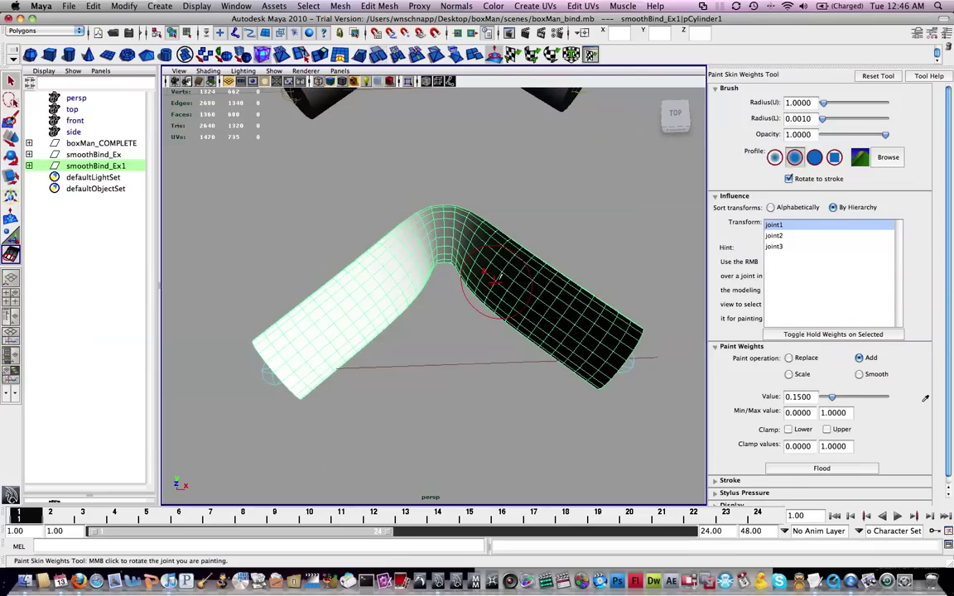
{"action": "mouse_move", "coordinate": [505, 354]}
{"action": "left_mouse_down", "text": "alt"}
{"action": "mouse_move", "coordinate": [522, 266]}
{"action": "mouse_move", "coordinate": [514, 240]}
{"action": "left_mouse_up", "text": "alt"}
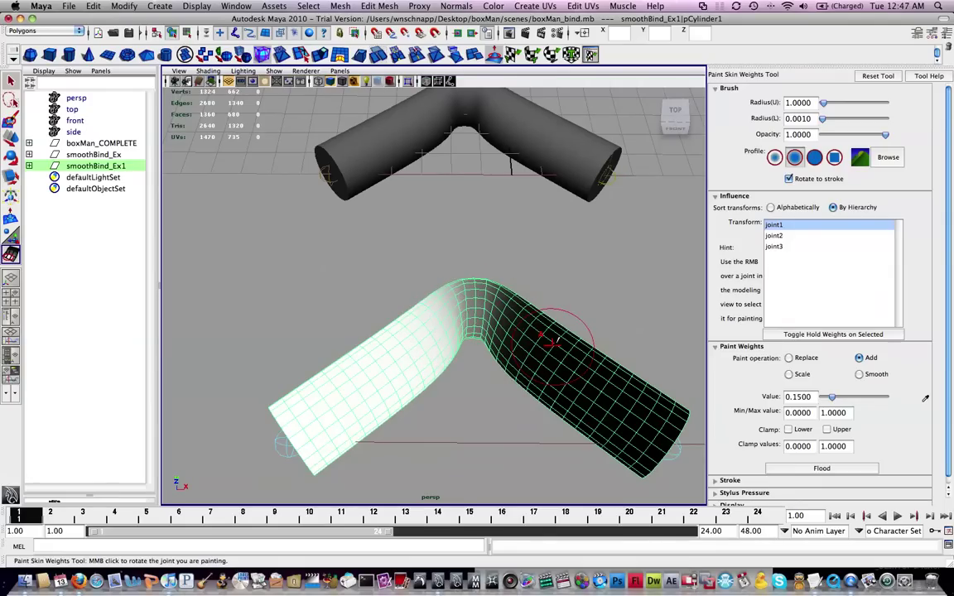
Step: Examine the weight maps of joint1, joint2 and joint3 on the cylinder, ending with joint1 as the active influence
{"action": "left_click", "coordinate": [783, 236]}
{"action": "left_click", "coordinate": [783, 247]}
{"action": "left_click", "coordinate": [783, 236]}
{"action": "left_click", "coordinate": [790, 225]}
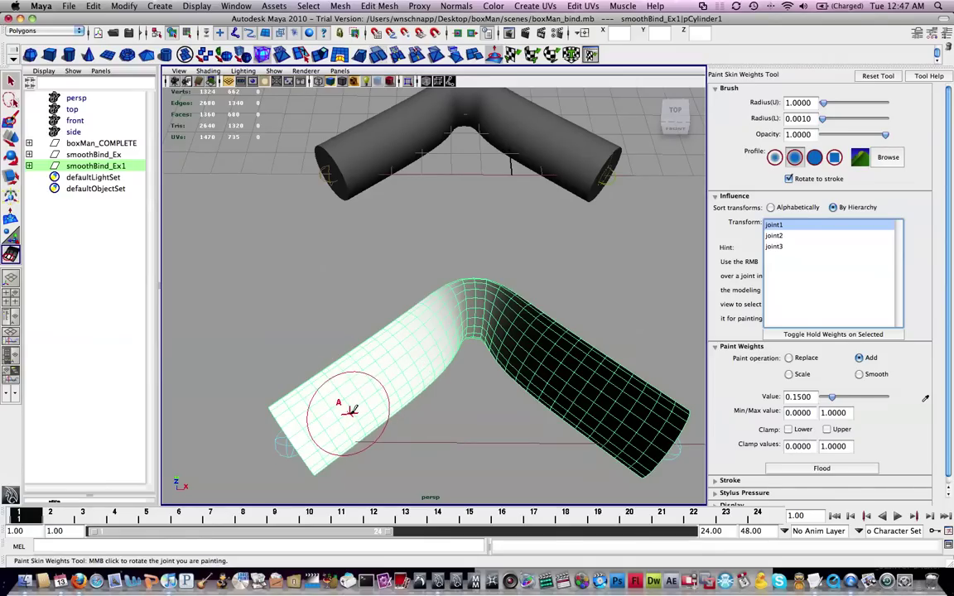
{"action": "left_click", "coordinate": [779, 237]}
{"action": "left_click", "coordinate": [774, 225]}
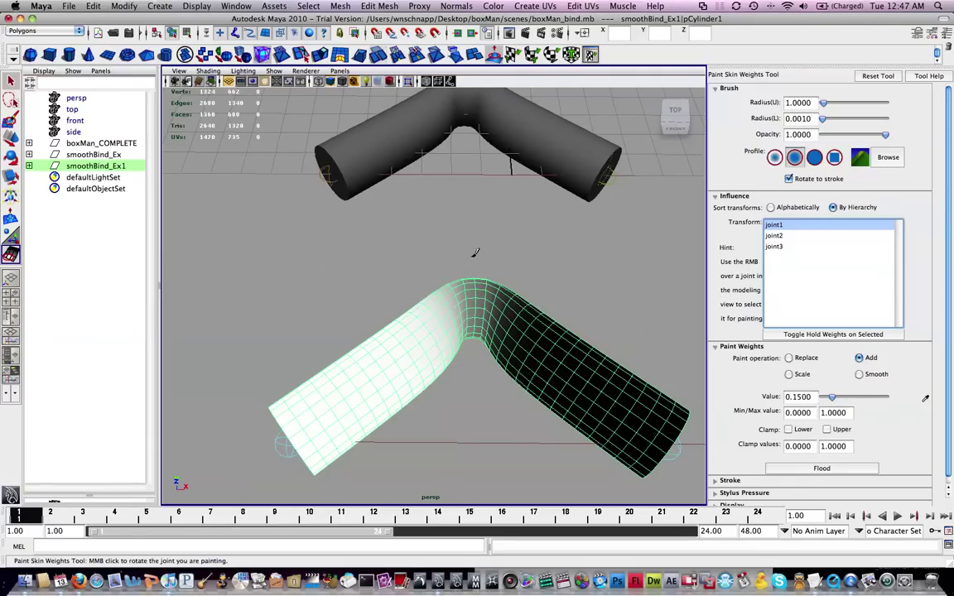
Step: Add joint1 influence with value 0.15 onto the joint2 half of the cylinder and test the deformation by moving its IK handle
{"action": "mouse_move", "coordinate": [500, 322]}
{"action": "left_mouse_down"}
{"action": "mouse_move", "coordinate": [464, 308]}
{"action": "mouse_move", "coordinate": [570, 357]}
{"action": "left_mouse_up"}
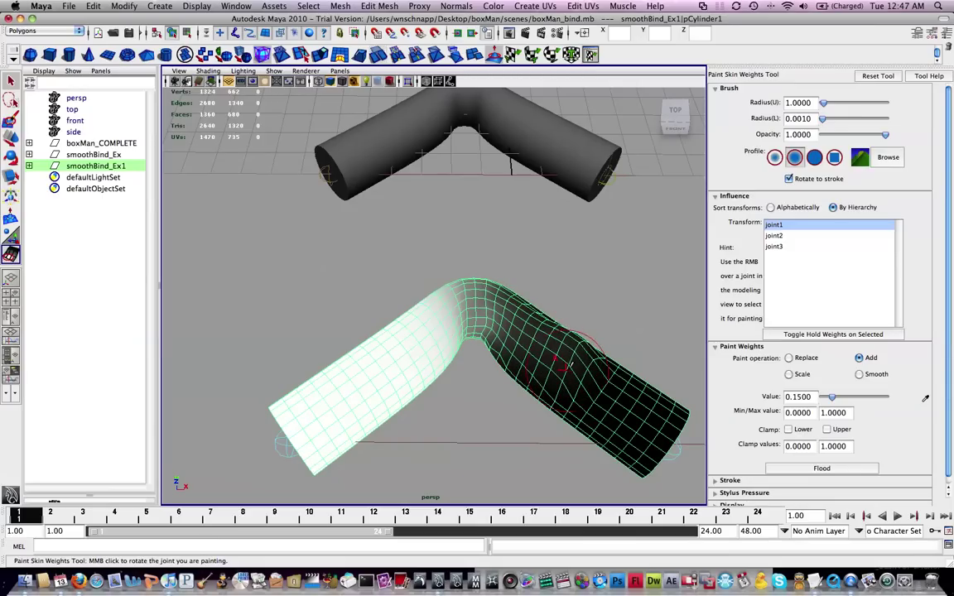
{"action": "left_click_drag", "start_coordinate": [483, 322], "coordinate": [510, 334]}
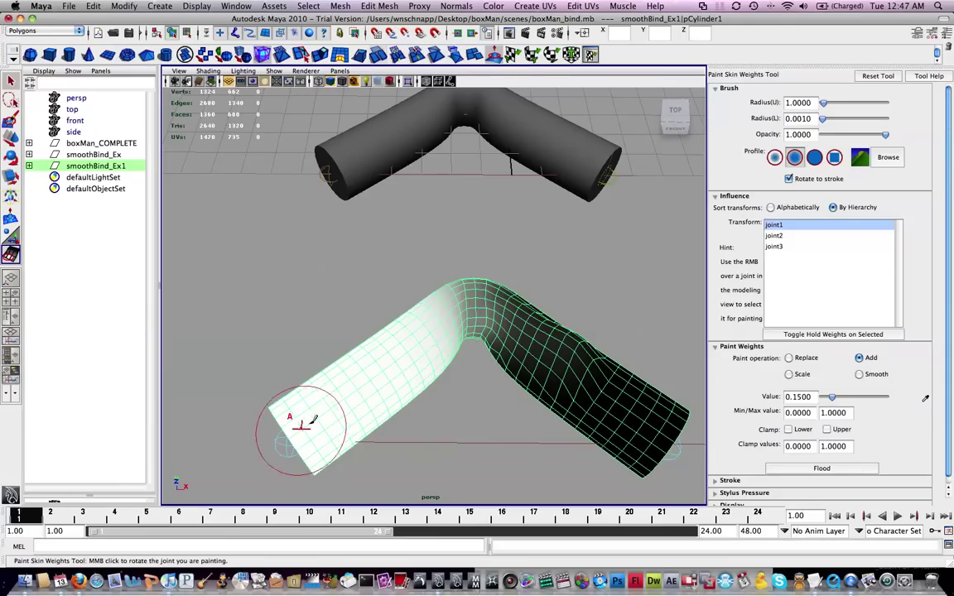
{"action": "key", "text": "w"}
{"action": "left_click_drag", "start_coordinate": [385, 436], "coordinate": [634, 322], "text": "alt"}
{"action": "left_click_drag", "start_coordinate": [612, 375], "coordinate": [525, 367]}
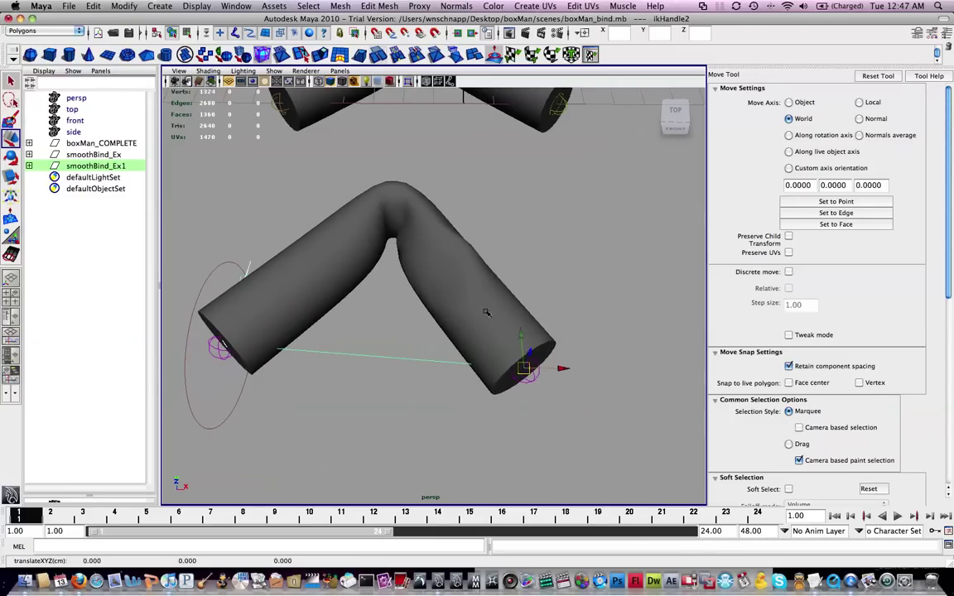
{"action": "left_click_drag", "start_coordinate": [457, 271], "coordinate": [398, 240], "text": "alt"}
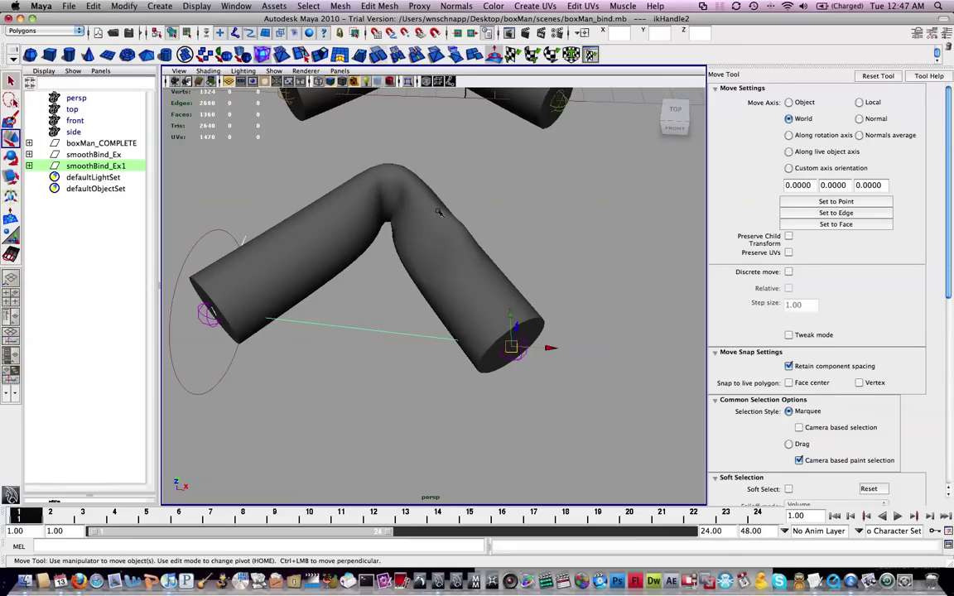
Step: Undo the test move of the cylinder's IK handle
{"action": "key", "text": "z"}
{"action": "key", "text": "z"}
{"action": "key", "text": "z"}
{"action": "left_click_drag", "start_coordinate": [482, 215], "coordinate": [458, 213], "text": "alt"}
{"action": "middle_click_drag", "start_coordinate": [458, 213], "coordinate": [460, 234], "text": "alt"}
{"action": "left_click_drag", "start_coordinate": [459, 234], "coordinate": [473, 231], "text": "alt"}
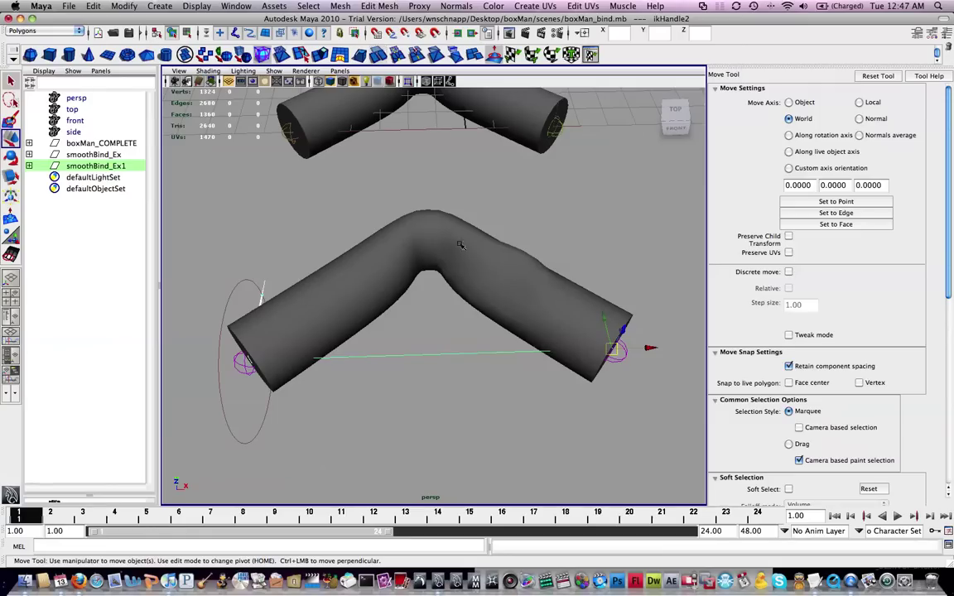
Step: Undo the joint1 weight strokes painted on the cylinder and return to the Paint Skin Weights Tool
{"action": "key", "text": "y"}
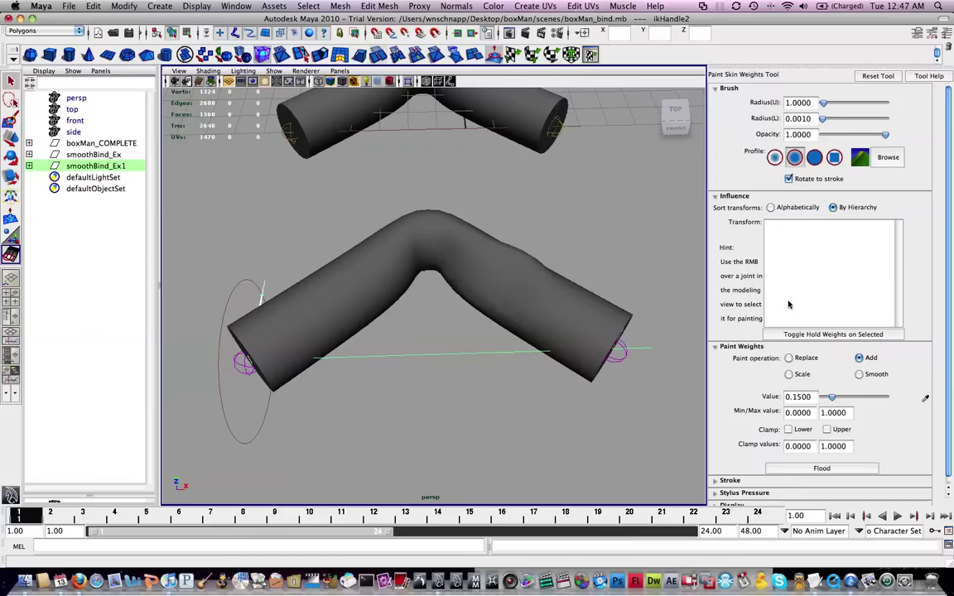
{"action": "key", "text": "w"}
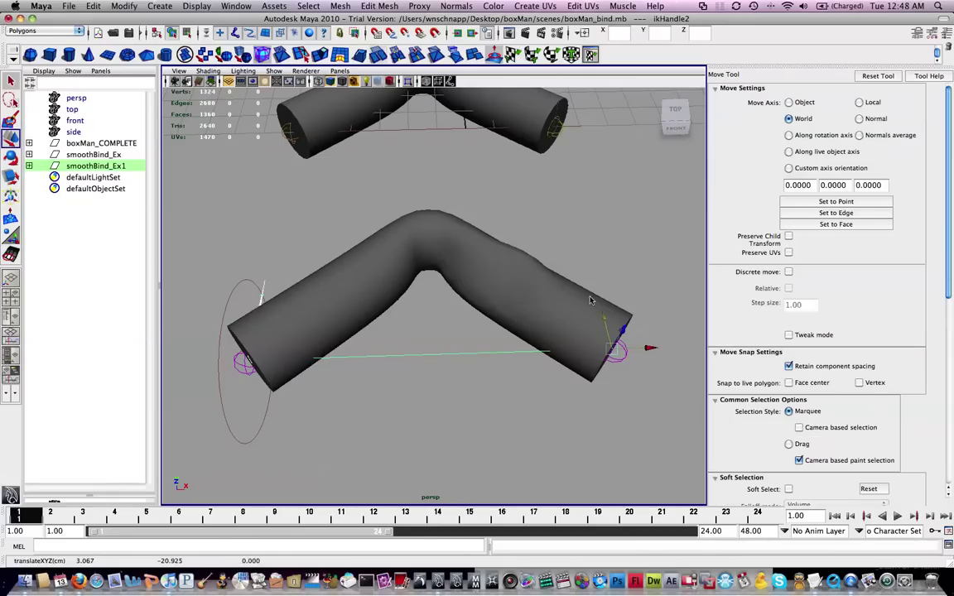
{"action": "left_click", "coordinate": [591, 300]}
{"action": "key", "text": "z"}
{"action": "key", "text": "z"}
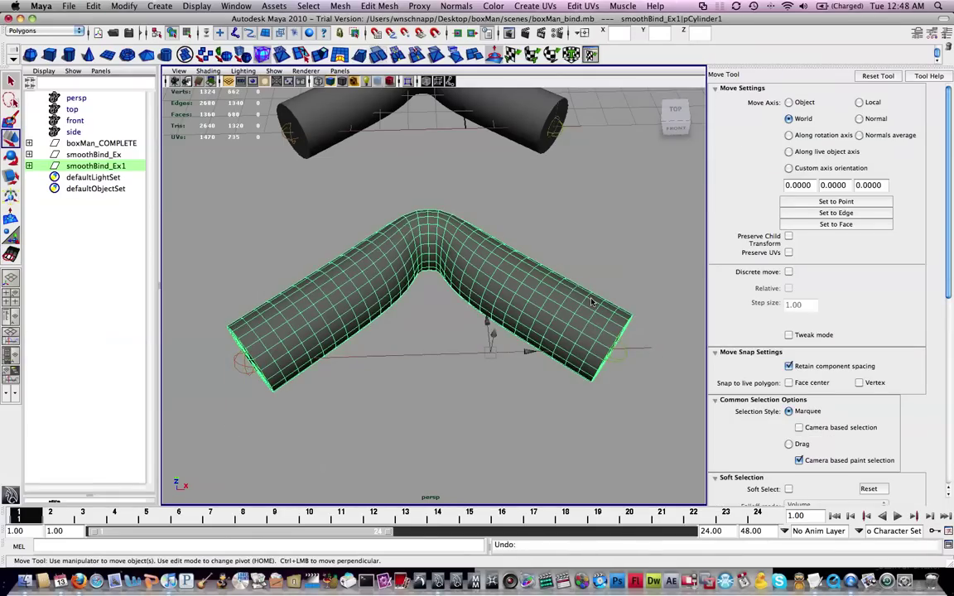
{"action": "key", "text": "y"}
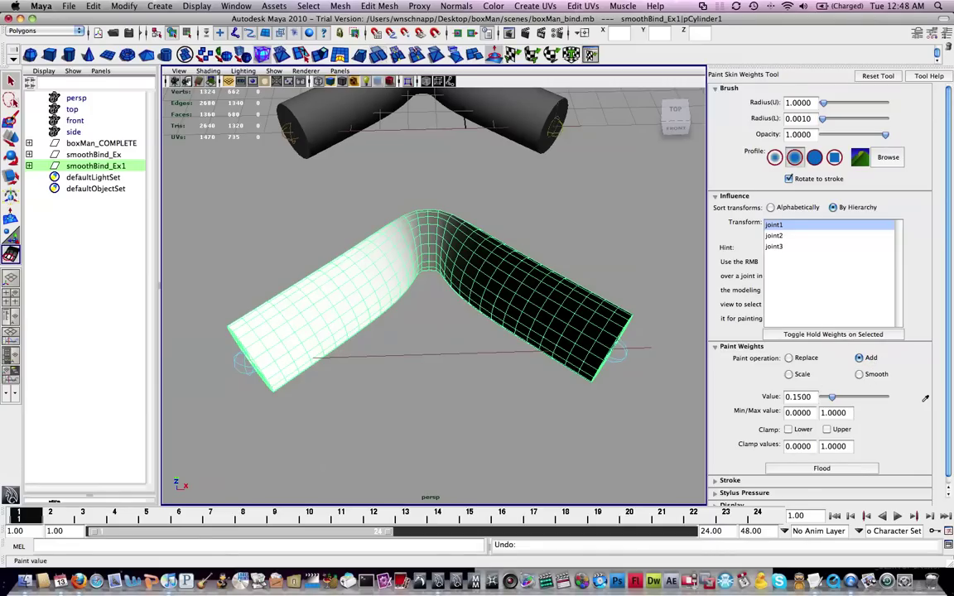
Step: Set the brush's upper radius to 0.976 and inspect the joint1 weight falloff around the cylinder's bend
{"action": "middle_click_drag", "start_coordinate": [423, 239], "coordinate": [466, 281], "text": "alt"}
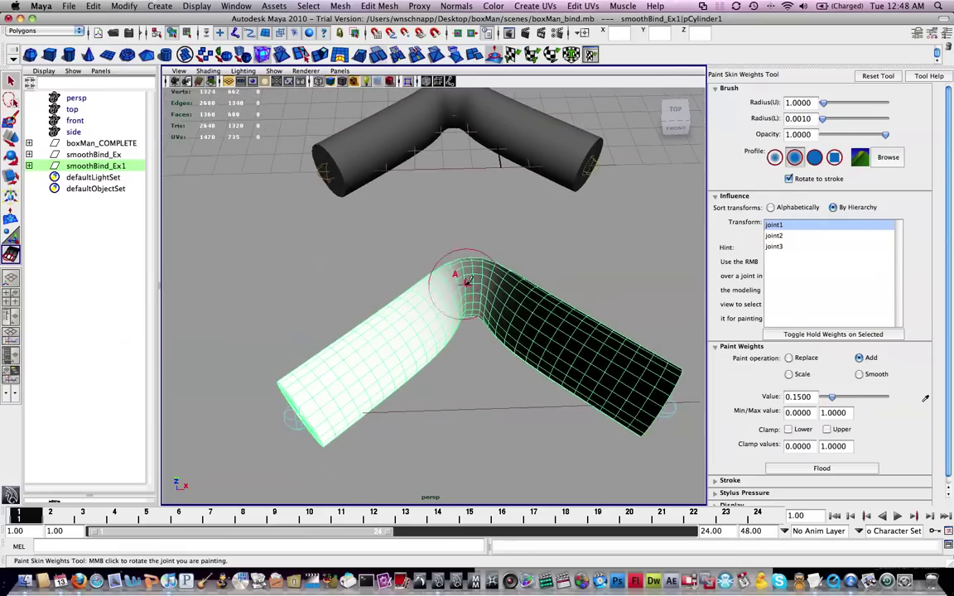
{"action": "scroll", "coordinate": [469, 279], "scroll_direction": "up", "scroll_amount": 5}
{"action": "mouse_move", "coordinate": [472, 275]}
{"action": "left_mouse_down", "text": "alt"}
{"action": "mouse_move", "coordinate": [452, 261]}
{"action": "mouse_move", "coordinate": [461, 271]}
{"action": "left_mouse_up", "text": "alt"}
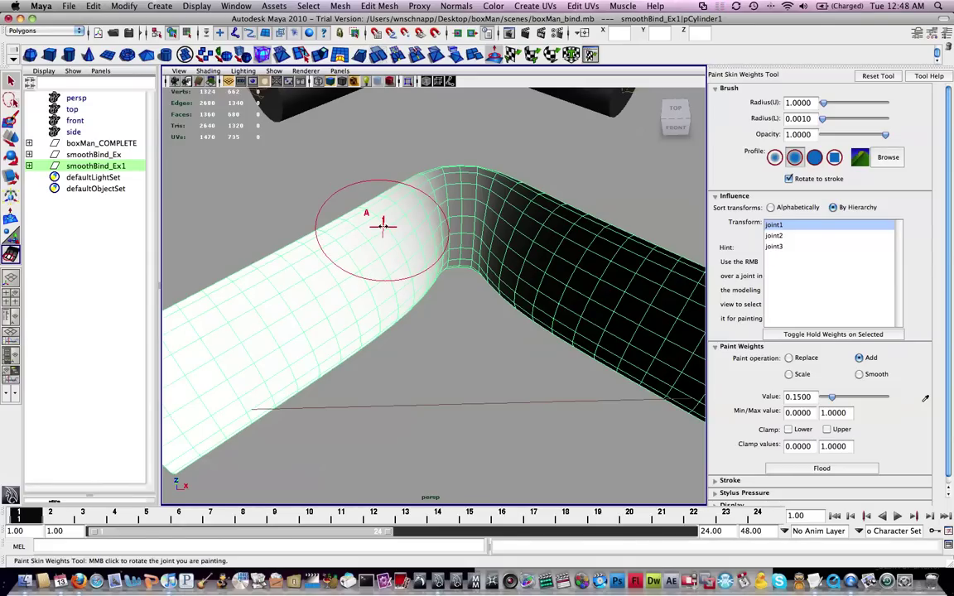
{"action": "mouse_move", "coordinate": [383, 225]}
{"action": "left_mouse_down"}
{"action": "mouse_move", "coordinate": [326, 224]}
{"action": "mouse_move", "coordinate": [392, 222]}
{"action": "mouse_move", "coordinate": [368, 221]}
{"action": "mouse_move", "coordinate": [383, 224]}
{"action": "mouse_move", "coordinate": [381, 212]}
{"action": "left_mouse_up"}
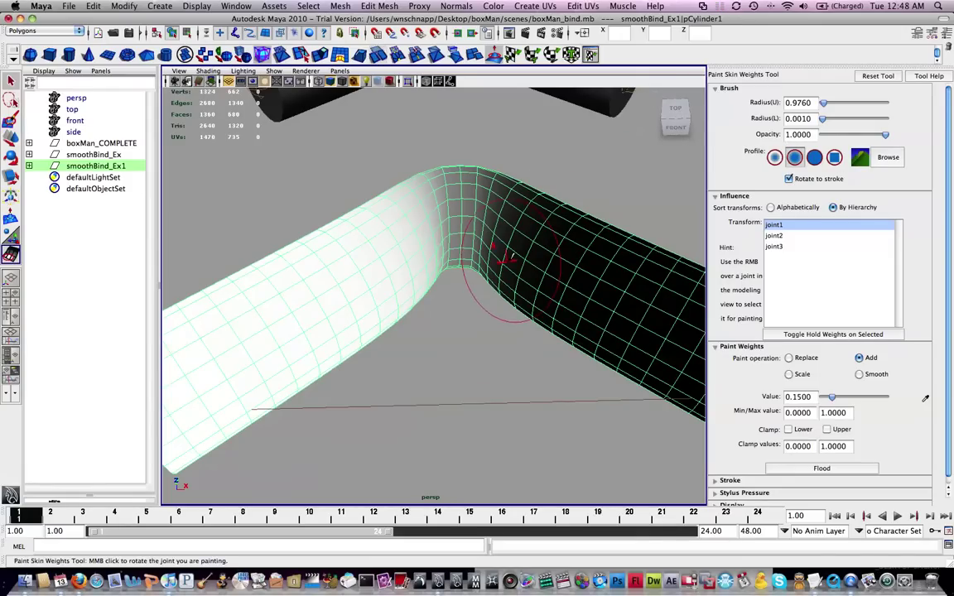
{"action": "mouse_move", "coordinate": [463, 304]}
{"action": "left_mouse_down", "text": "alt"}
{"action": "mouse_move", "coordinate": [473, 275]}
{"action": "mouse_move", "coordinate": [473, 293]}
{"action": "left_mouse_up", "text": "alt"}
{"action": "mouse_move", "coordinate": [462, 257]}
{"action": "left_mouse_down", "text": "alt"}
{"action": "mouse_move", "coordinate": [455, 315]}
{"action": "mouse_move", "coordinate": [464, 284]}
{"action": "left_mouse_up", "text": "alt"}
{"action": "scroll", "coordinate": [427, 275], "scroll_direction": "down", "scroll_amount": 5}
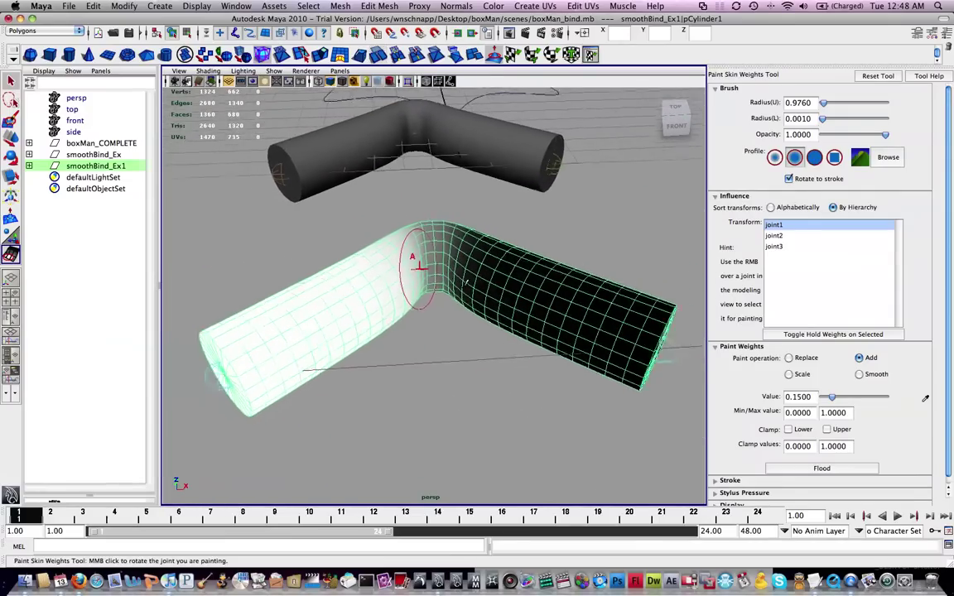
{"action": "left_click_drag", "start_coordinate": [398, 258], "coordinate": [431, 267]}
{"action": "left_click_drag", "start_coordinate": [433, 313], "coordinate": [431, 305], "text": "alt"}
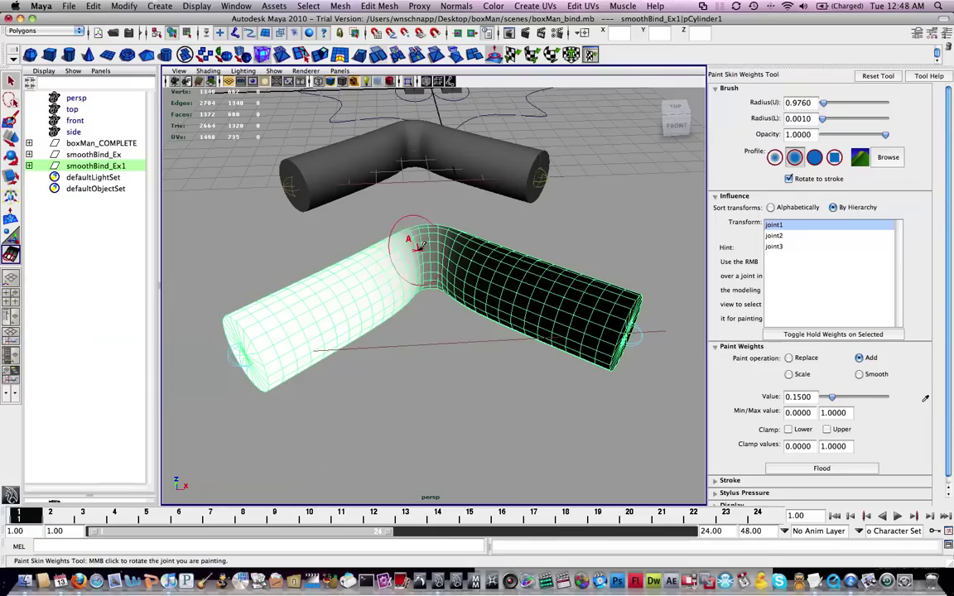
Step: Review the Edit Smooth Skin commands to locate the Paint Skin Weights Tool among them
{"action": "scroll", "coordinate": [404, 294], "scroll_direction": "up", "scroll_amount": 5}
{"action": "left_click_drag", "start_coordinate": [444, 295], "coordinate": [439, 290], "text": "alt"}
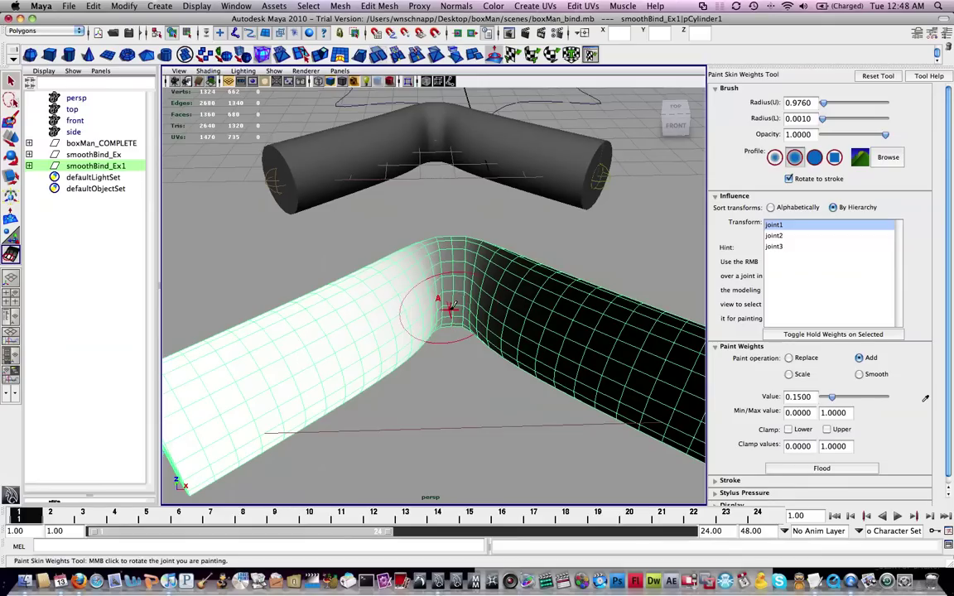
{"action": "key", "text": "space"}
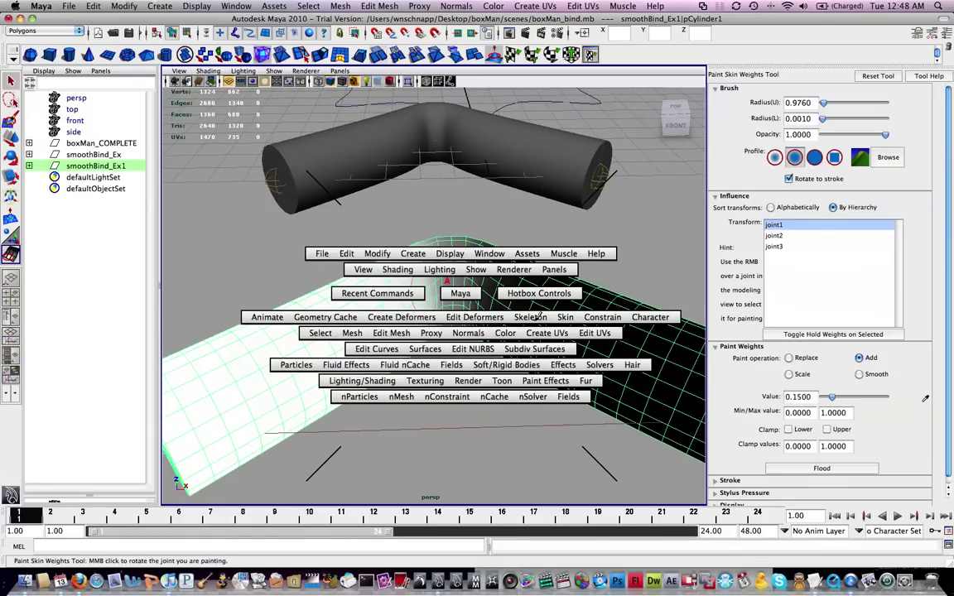
{"action": "left_click_drag", "start_coordinate": [571, 309], "coordinate": [594, 363]}
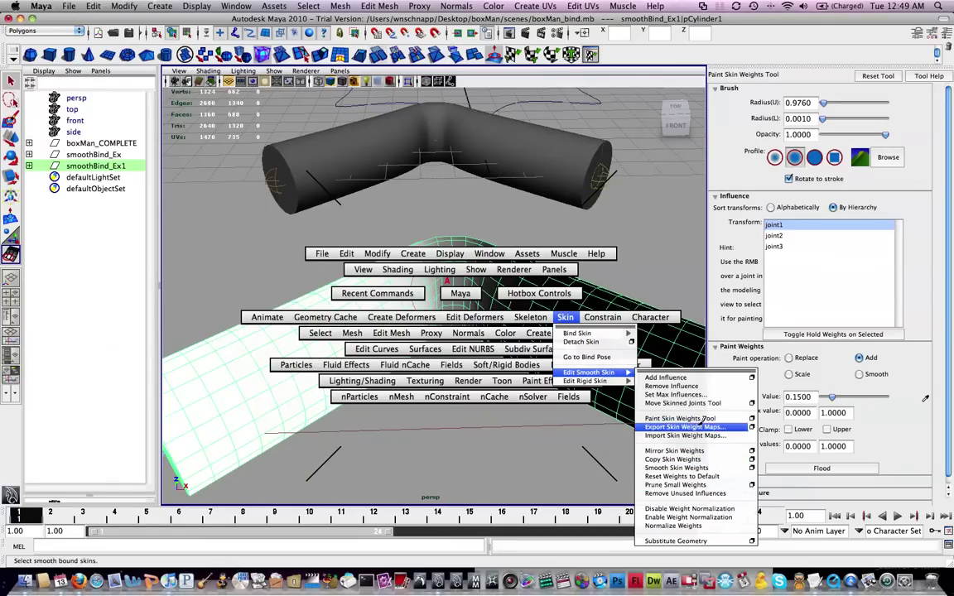
{"action": "left_click", "coordinate": [493, 416]}
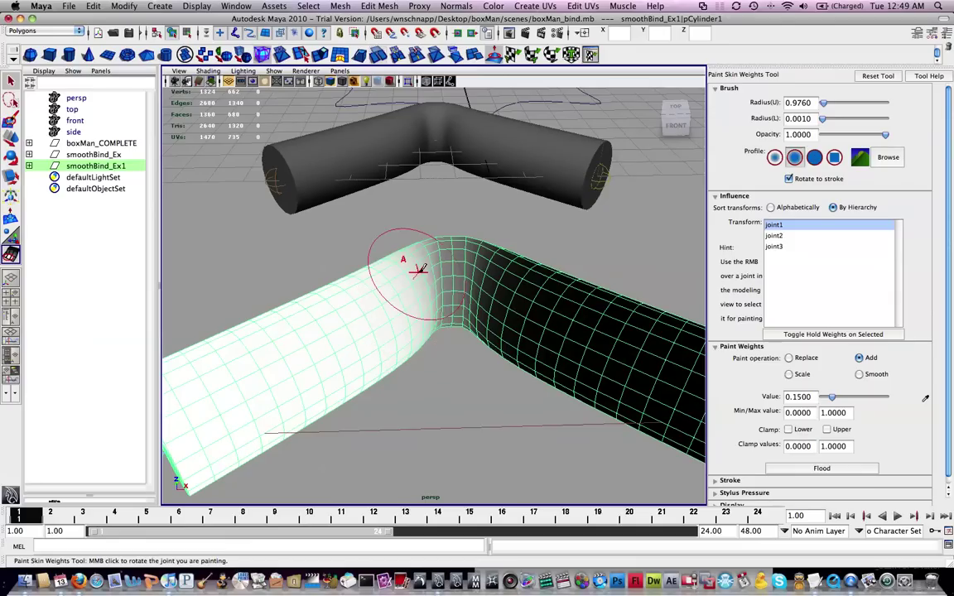
Step: Inspect the joint1 weight falloff around the bend, switching briefly to the Move Tool and back to Paint Skin Weights
{"action": "mouse_move", "coordinate": [435, 280]}
{"action": "middle_mouse_down"}
{"action": "mouse_move", "coordinate": [379, 273]}
{"action": "mouse_move", "coordinate": [454, 330]}
{"action": "mouse_move", "coordinate": [464, 325]}
{"action": "middle_mouse_up"}
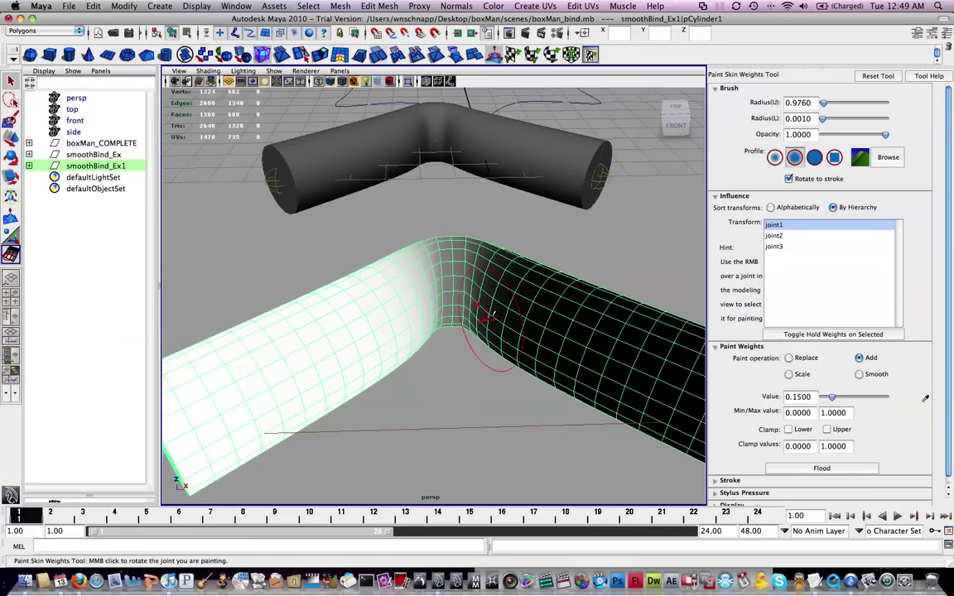
{"action": "left_click_drag", "start_coordinate": [531, 302], "coordinate": [544, 290], "text": "alt"}
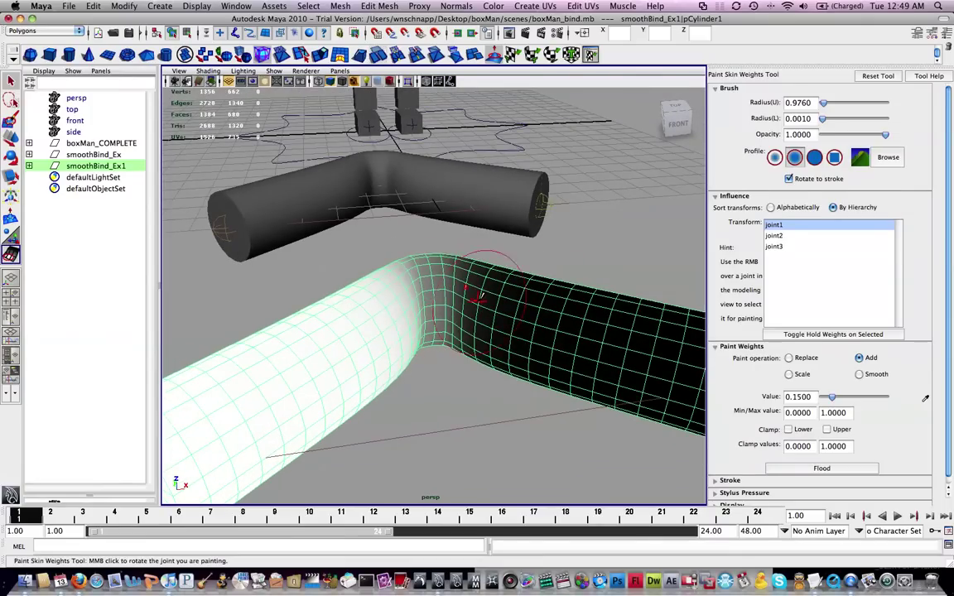
{"action": "middle_click_drag", "start_coordinate": [435, 307], "coordinate": [455, 300]}
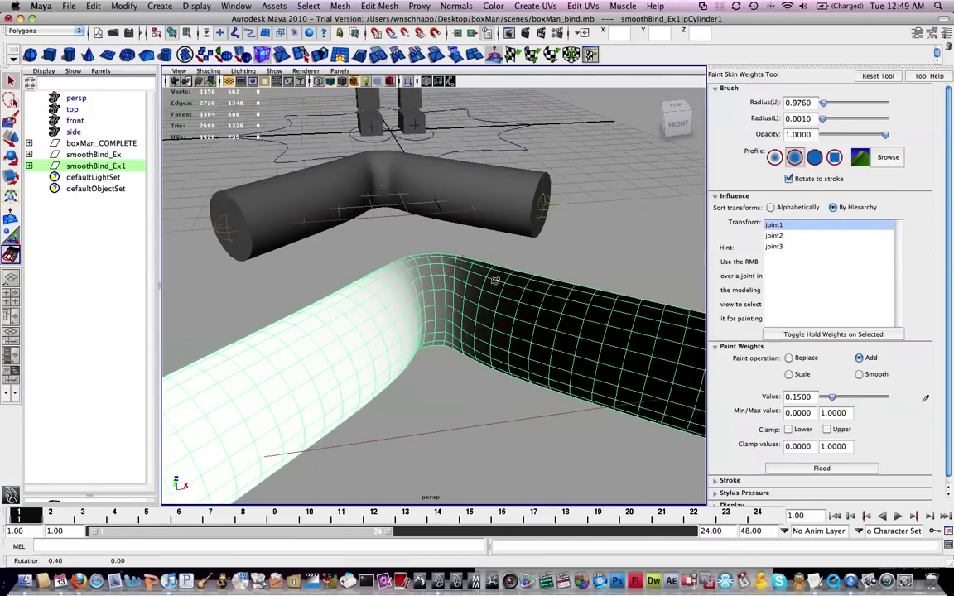
{"action": "left_click_drag", "start_coordinate": [456, 300], "coordinate": [485, 274], "text": "alt"}
{"action": "key", "text": "w"}
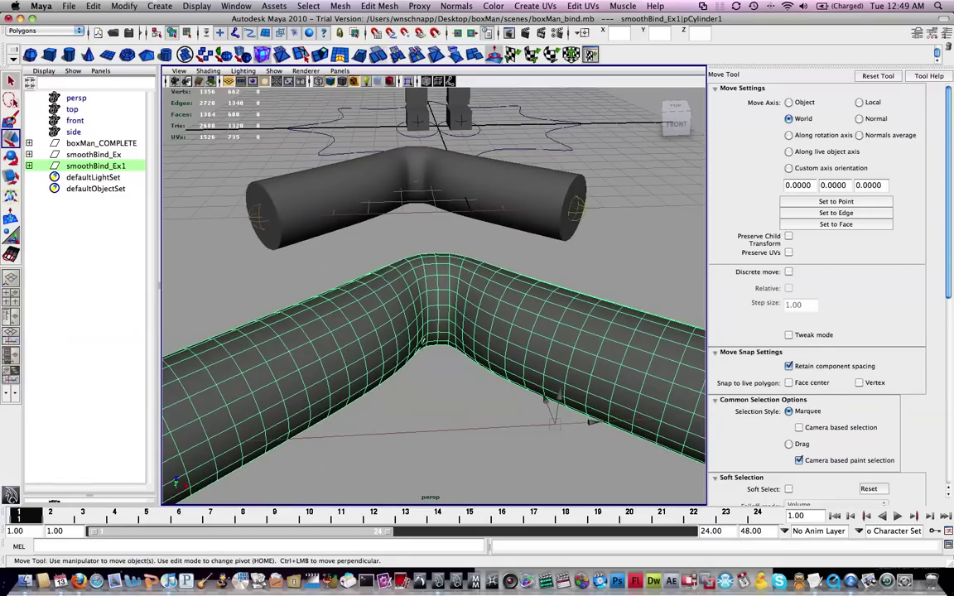
{"action": "key", "text": "y"}
{"action": "mouse_move", "coordinate": [394, 313]}
{"action": "left_mouse_down", "text": "alt"}
{"action": "mouse_move", "coordinate": [421, 337]}
{"action": "mouse_move", "coordinate": [447, 286]}
{"action": "left_mouse_up", "text": "alt"}
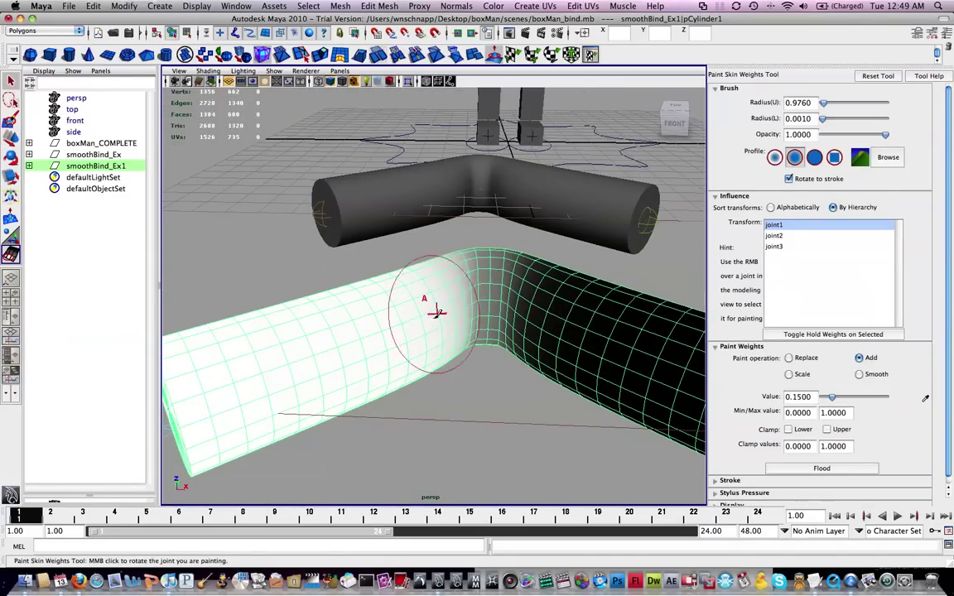
Step: Set the brush's upper radius to 0.5979 and add joint1 influence with value 0.15 at the inside of the bend
{"action": "key", "text": "b"}
{"action": "mouse_move", "coordinate": [482, 315]}
{"action": "left_mouse_down"}
{"action": "mouse_move", "coordinate": [466, 317]}
{"action": "mouse_move", "coordinate": [447, 295]}
{"action": "mouse_move", "coordinate": [461, 304]}
{"action": "left_mouse_up"}
{"action": "middle_click_drag", "start_coordinate": [462, 304], "coordinate": [455, 339], "text": "alt"}
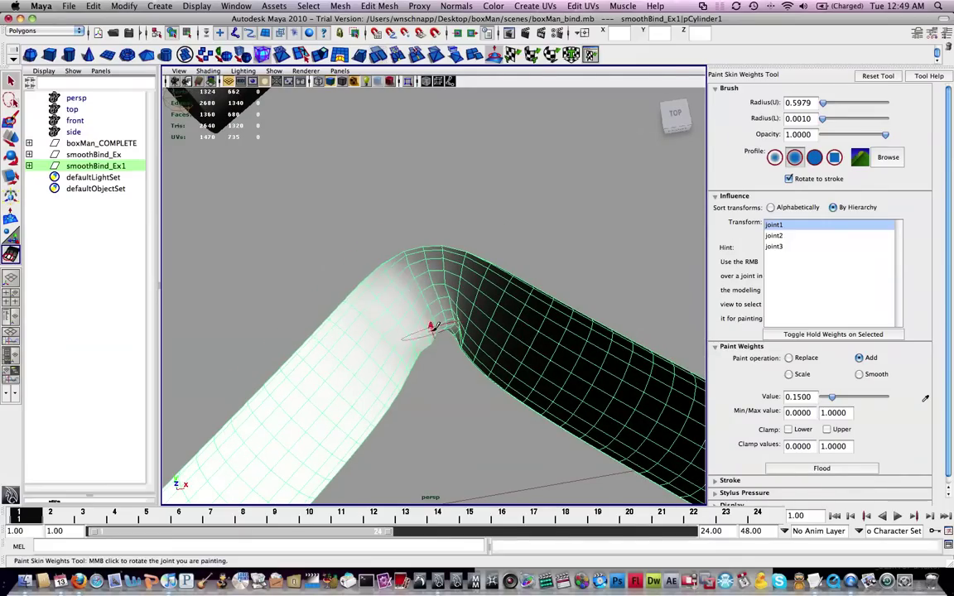
Step: Undo the joint1 weight strokes painted at the inside of the bend
{"action": "key", "text": "super+z"}
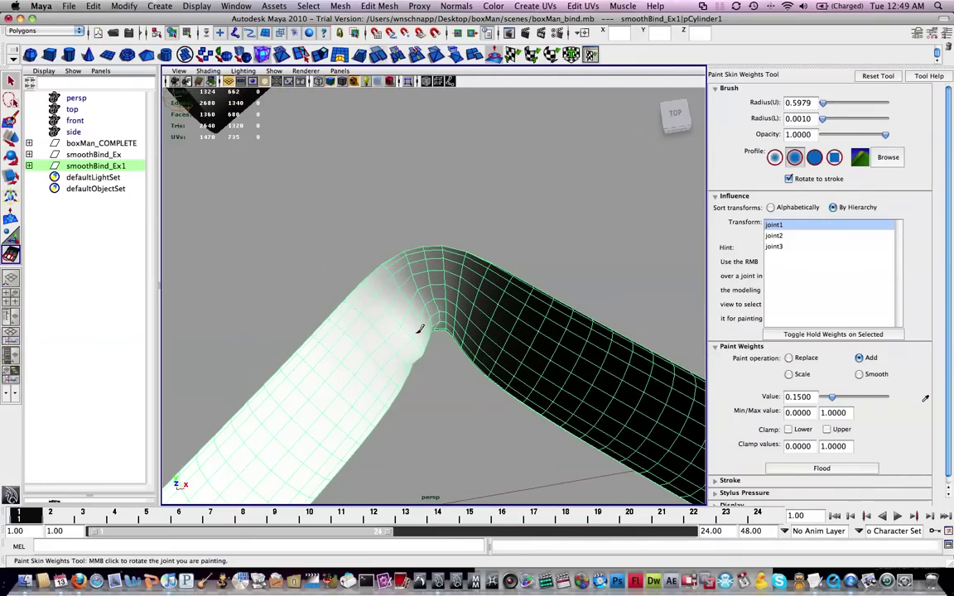
{"action": "key", "text": "super+z"}
{"action": "key", "text": "super+z"}
{"action": "key", "text": "super+z"}
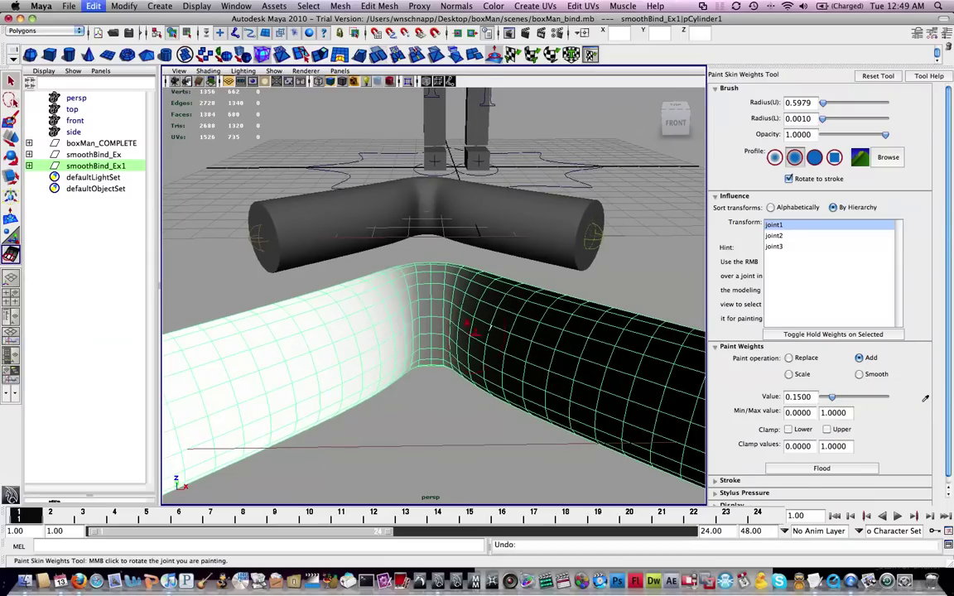
Step: Set the brush value to 0.05 and add joint1 influence around all sides of the cylinder's bend
{"action": "double_click", "coordinate": [799, 398]}
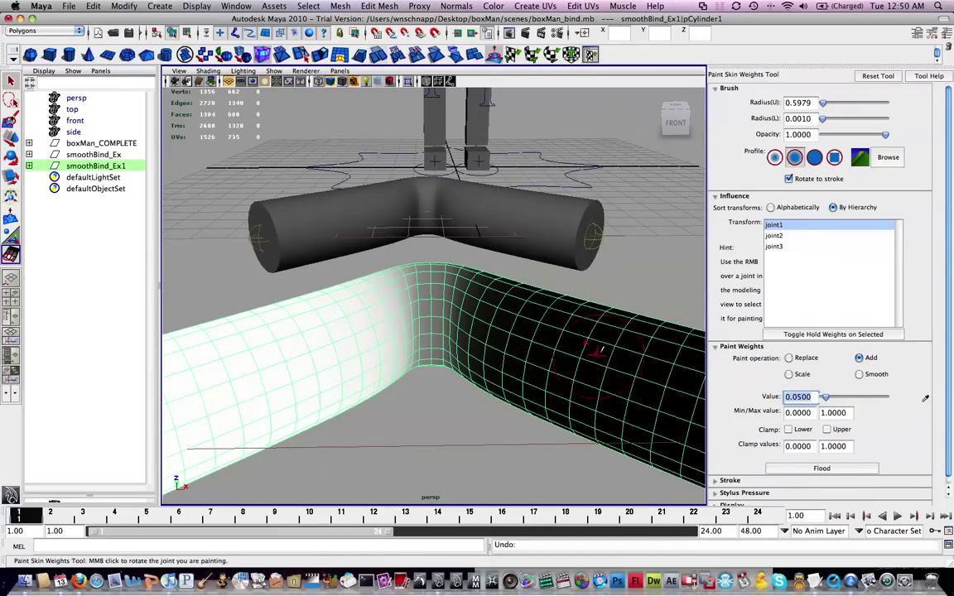
{"action": "left_click_drag", "start_coordinate": [423, 325], "coordinate": [410, 314]}
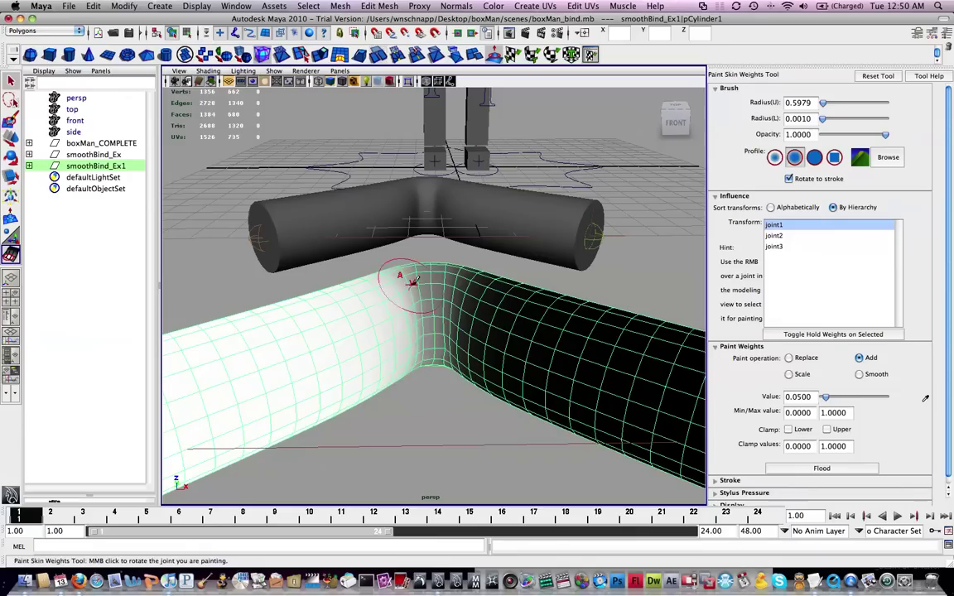
{"action": "left_click_drag", "start_coordinate": [420, 355], "coordinate": [428, 313], "text": "alt"}
{"action": "left_click_drag", "start_coordinate": [409, 352], "coordinate": [407, 248], "text": "alt"}
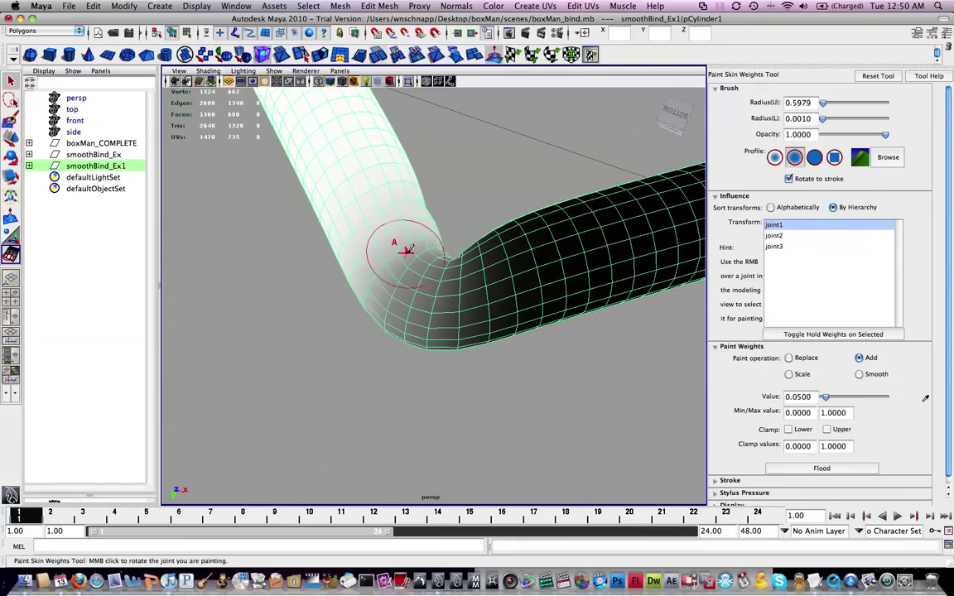
{"action": "left_click_drag", "start_coordinate": [383, 282], "coordinate": [404, 230], "text": "alt"}
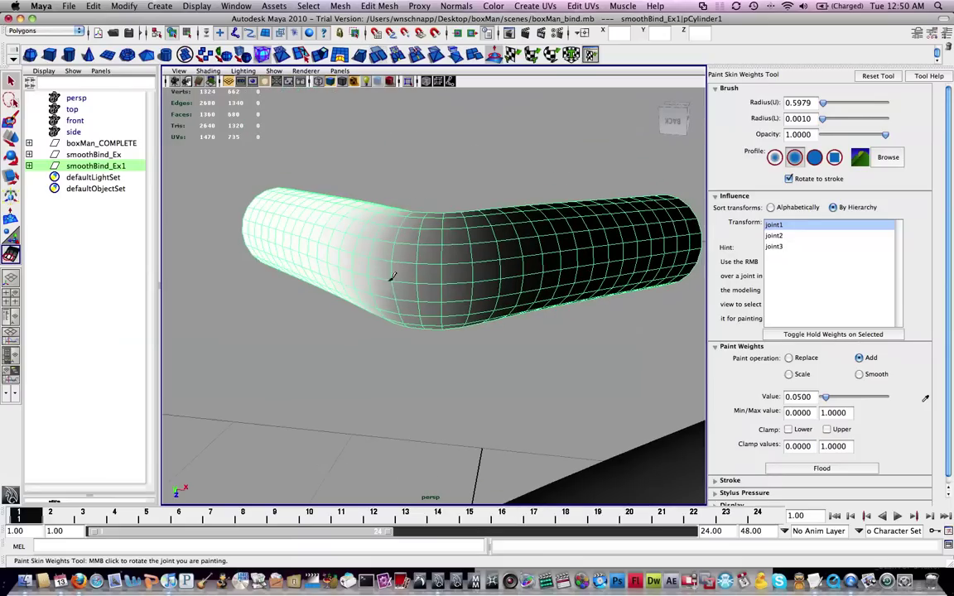
{"action": "left_click_drag", "start_coordinate": [406, 304], "coordinate": [416, 245], "text": "alt"}
{"action": "mouse_move", "coordinate": [423, 299]}
{"action": "left_mouse_down", "text": "alt"}
{"action": "mouse_move", "coordinate": [425, 253]}
{"action": "mouse_move", "coordinate": [428, 335]}
{"action": "mouse_move", "coordinate": [389, 335]}
{"action": "mouse_move", "coordinate": [403, 400]}
{"action": "left_mouse_up", "text": "alt"}
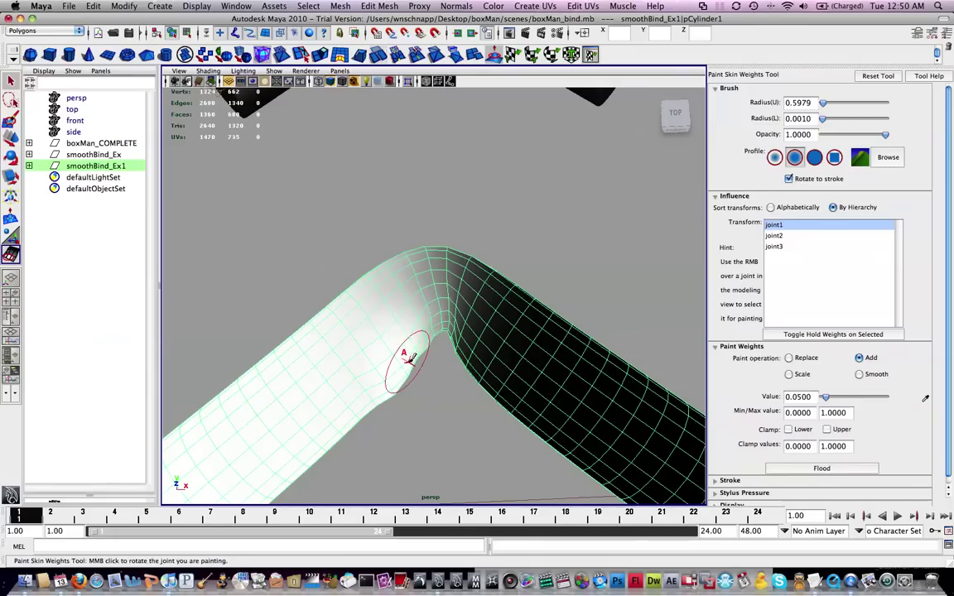
Step: Undo the most recent joint1 strokes and repaint joint1 influence at the inner crease of the bend
{"action": "key", "text": "z"}
{"action": "key", "text": "z"}
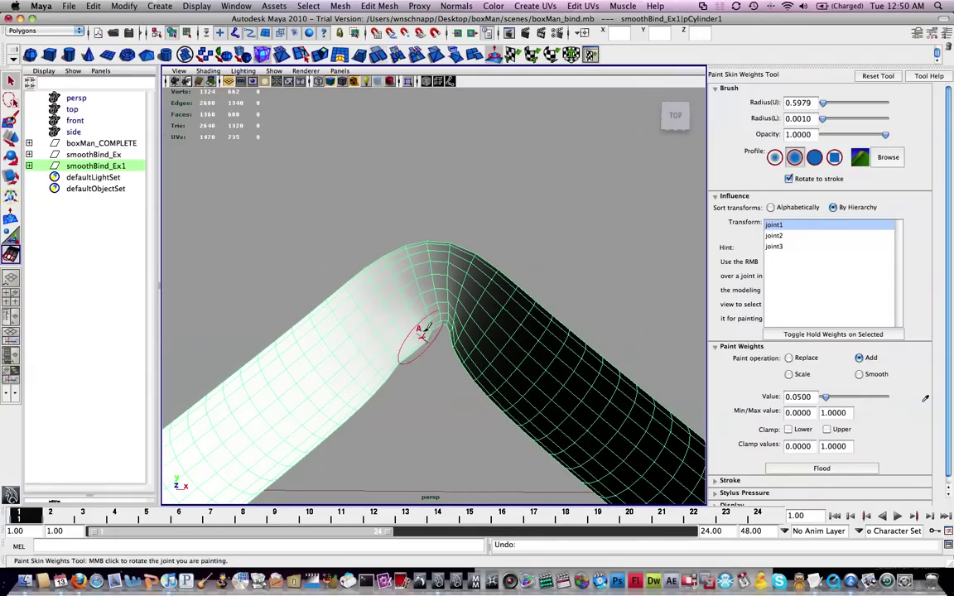
{"action": "mouse_move", "coordinate": [420, 351]}
{"action": "left_mouse_down"}
{"action": "mouse_move", "coordinate": [405, 375]}
{"action": "mouse_move", "coordinate": [433, 327]}
{"action": "mouse_move", "coordinate": [454, 322]}
{"action": "left_mouse_up"}
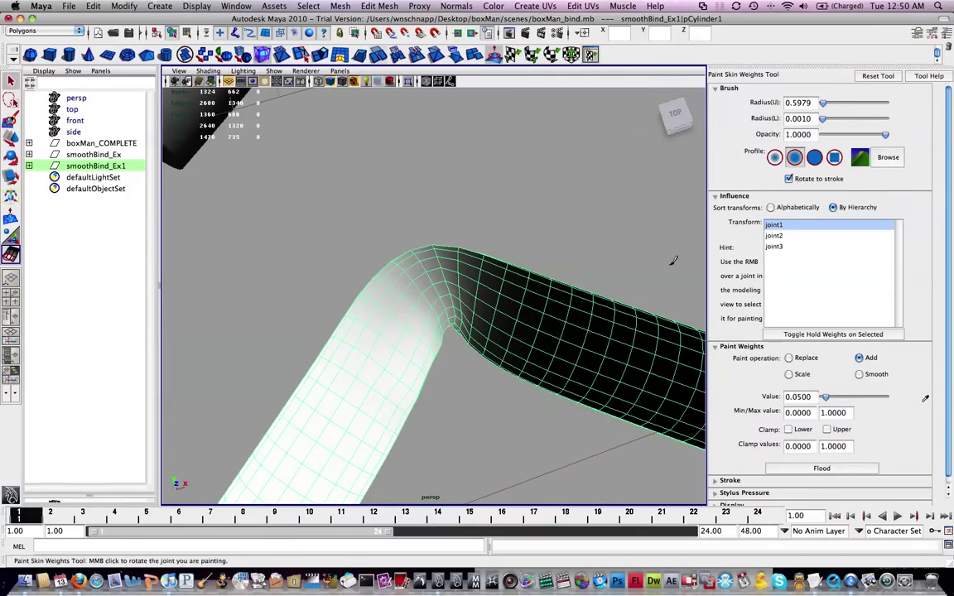
Step: Choose joint2 as the influence and add its weight with value 0.05 at the bend
{"action": "left_click", "coordinate": [777, 237]}
{"action": "mouse_move", "coordinate": [445, 283]}
{"action": "left_mouse_down"}
{"action": "mouse_move", "coordinate": [447, 320]}
{"action": "mouse_move", "coordinate": [456, 306]}
{"action": "left_mouse_up"}
{"action": "mouse_move", "coordinate": [460, 348]}
{"action": "left_mouse_down", "text": "alt"}
{"action": "mouse_move", "coordinate": [466, 310]}
{"action": "mouse_move", "coordinate": [464, 319]}
{"action": "mouse_move", "coordinate": [454, 310]}
{"action": "mouse_move", "coordinate": [463, 283]}
{"action": "mouse_move", "coordinate": [419, 251]}
{"action": "mouse_move", "coordinate": [465, 264]}
{"action": "mouse_move", "coordinate": [454, 314]}
{"action": "mouse_move", "coordinate": [464, 306]}
{"action": "mouse_move", "coordinate": [395, 267]}
{"action": "mouse_move", "coordinate": [452, 298]}
{"action": "mouse_move", "coordinate": [503, 300]}
{"action": "left_mouse_up", "text": "alt"}
Step: Change the paint operation to Smooth and smooth the joint2 weights around the underside and front of the bend
{"action": "left_click", "coordinate": [864, 375]}
{"action": "mouse_move", "coordinate": [396, 243]}
{"action": "left_mouse_down"}
{"action": "mouse_move", "coordinate": [401, 315]}
{"action": "mouse_move", "coordinate": [390, 338]}
{"action": "mouse_move", "coordinate": [394, 264]}
{"action": "left_mouse_up"}
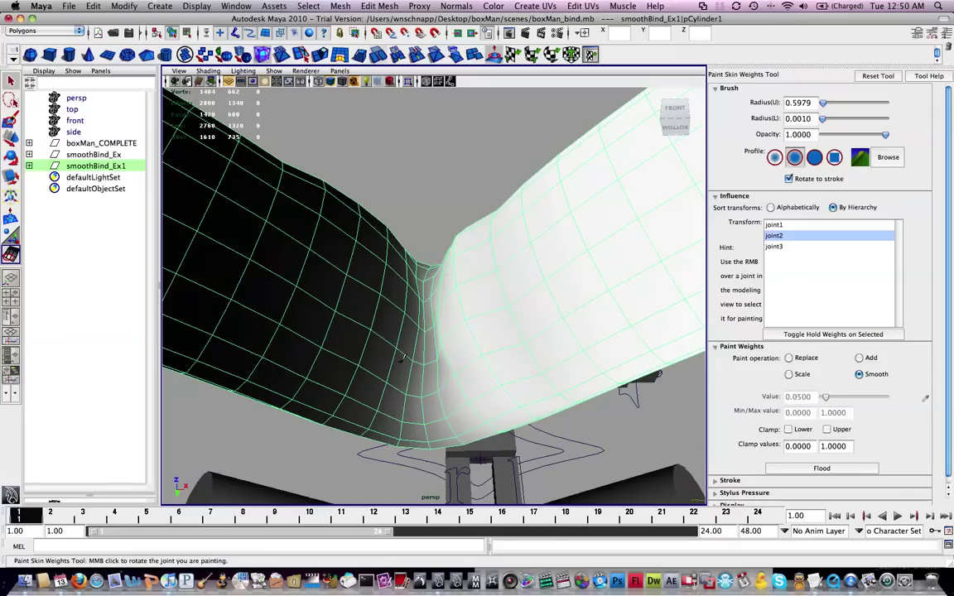
{"action": "left_click_drag", "start_coordinate": [452, 276], "coordinate": [493, 272], "text": "alt"}
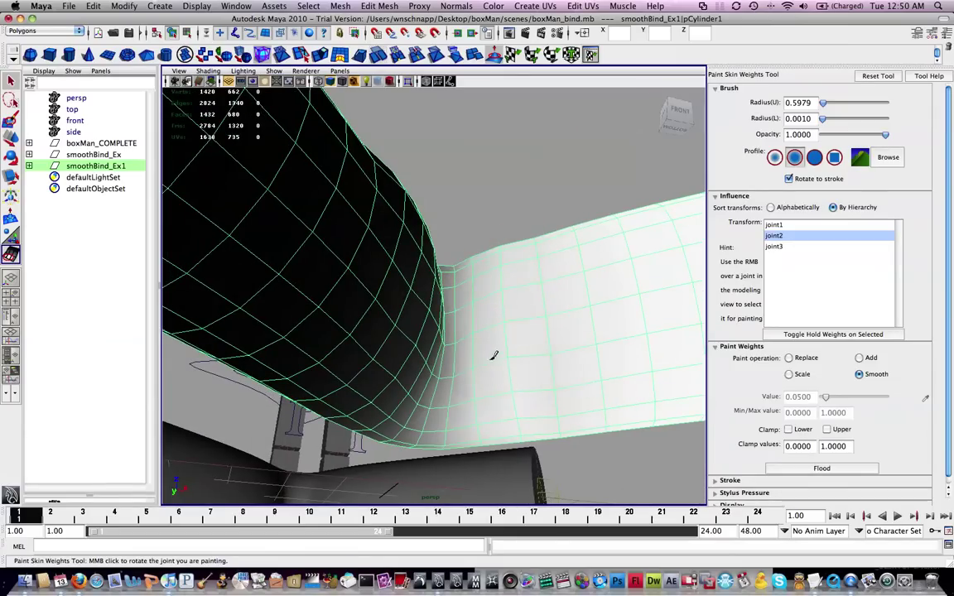
{"action": "mouse_move", "coordinate": [488, 379]}
{"action": "left_mouse_down", "text": "alt"}
{"action": "mouse_move", "coordinate": [473, 325]}
{"action": "mouse_move", "coordinate": [476, 356]}
{"action": "mouse_move", "coordinate": [507, 405]}
{"action": "left_mouse_up", "text": "alt"}
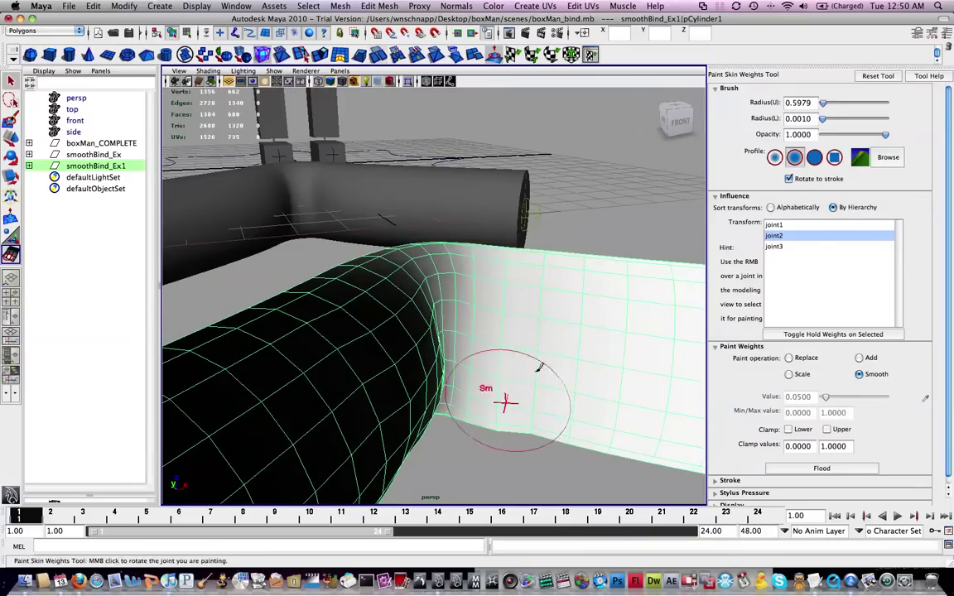
{"action": "mouse_move", "coordinate": [557, 269]}
{"action": "left_mouse_down", "text": "alt"}
{"action": "mouse_move", "coordinate": [528, 281]}
{"action": "mouse_move", "coordinate": [453, 259]}
{"action": "left_mouse_up", "text": "alt"}
{"action": "mouse_move", "coordinate": [389, 352]}
{"action": "left_mouse_down", "text": "alt"}
{"action": "mouse_move", "coordinate": [369, 385]}
{"action": "mouse_move", "coordinate": [348, 363]}
{"action": "mouse_move", "coordinate": [375, 352]}
{"action": "mouse_move", "coordinate": [470, 374]}
{"action": "mouse_move", "coordinate": [481, 315]}
{"action": "mouse_move", "coordinate": [502, 361]}
{"action": "left_mouse_up", "text": "alt"}
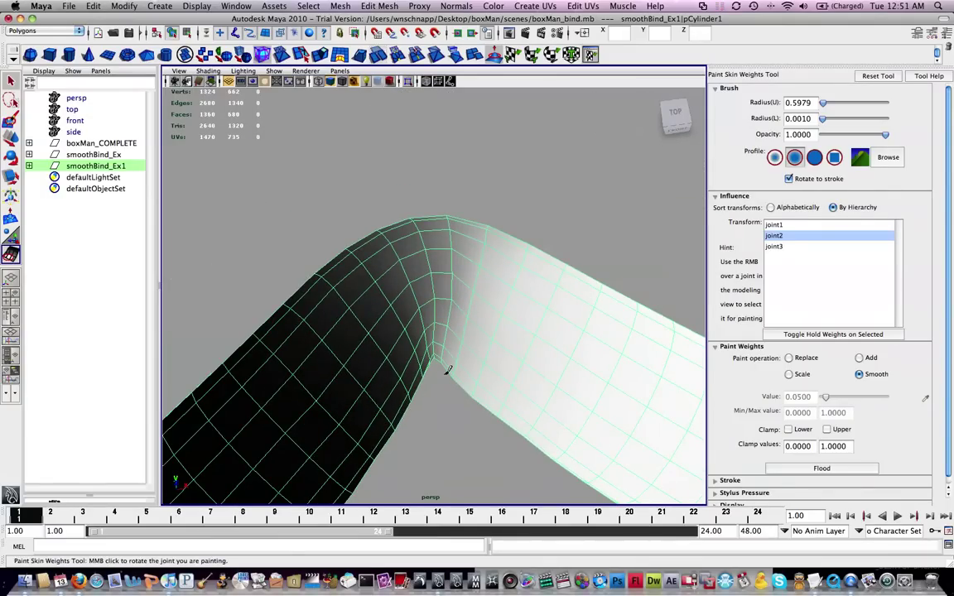
Step: Smooth the joint2 weights further along both sides of the inner crease, from below and above
{"action": "left_click_drag", "start_coordinate": [447, 370], "coordinate": [454, 328], "text": "alt"}
{"action": "left_click_drag", "start_coordinate": [465, 411], "coordinate": [451, 315], "text": "alt"}
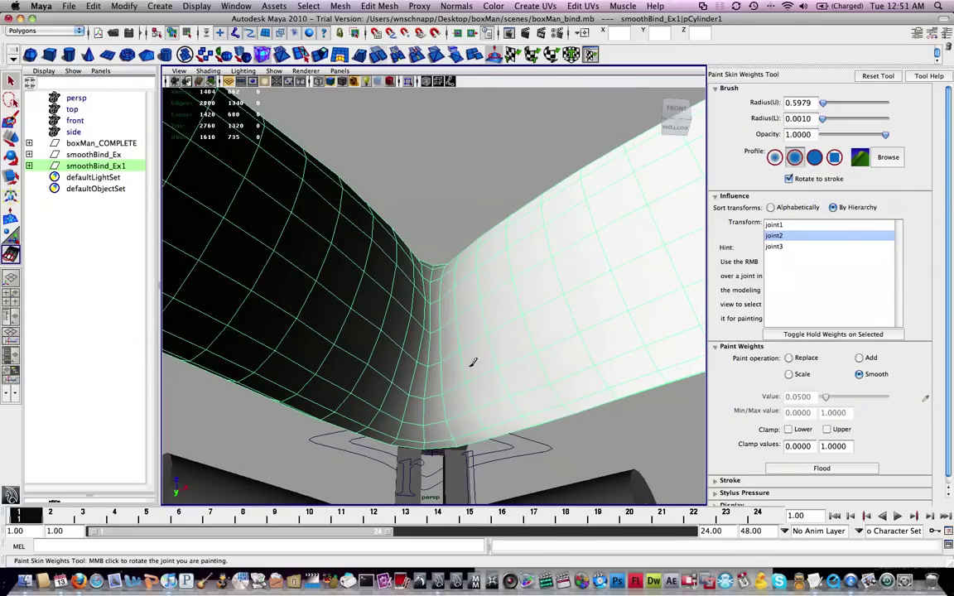
{"action": "left_click_drag", "start_coordinate": [507, 305], "coordinate": [495, 389], "text": "alt"}
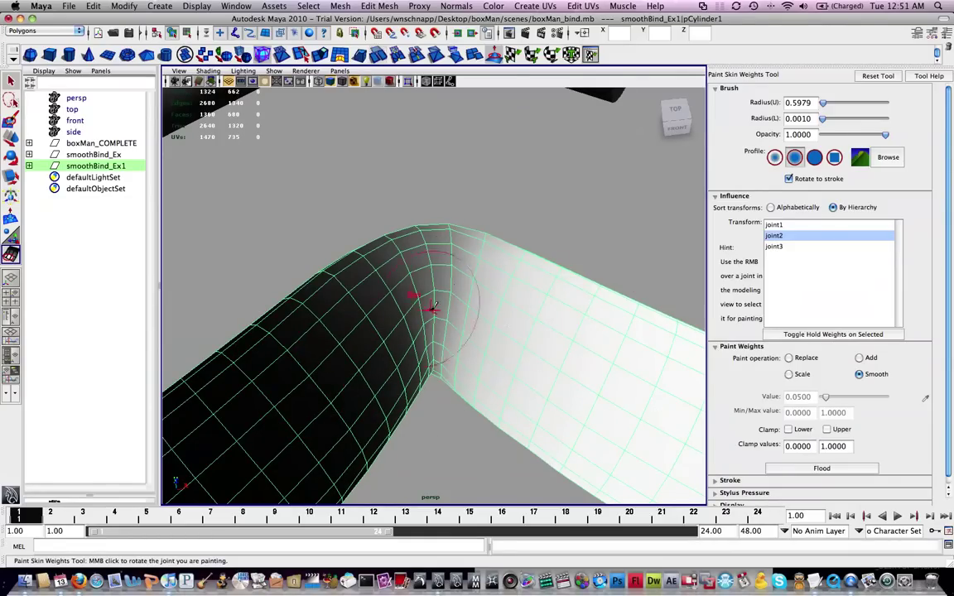
{"action": "left_click_drag", "start_coordinate": [452, 349], "coordinate": [415, 335], "text": "alt"}
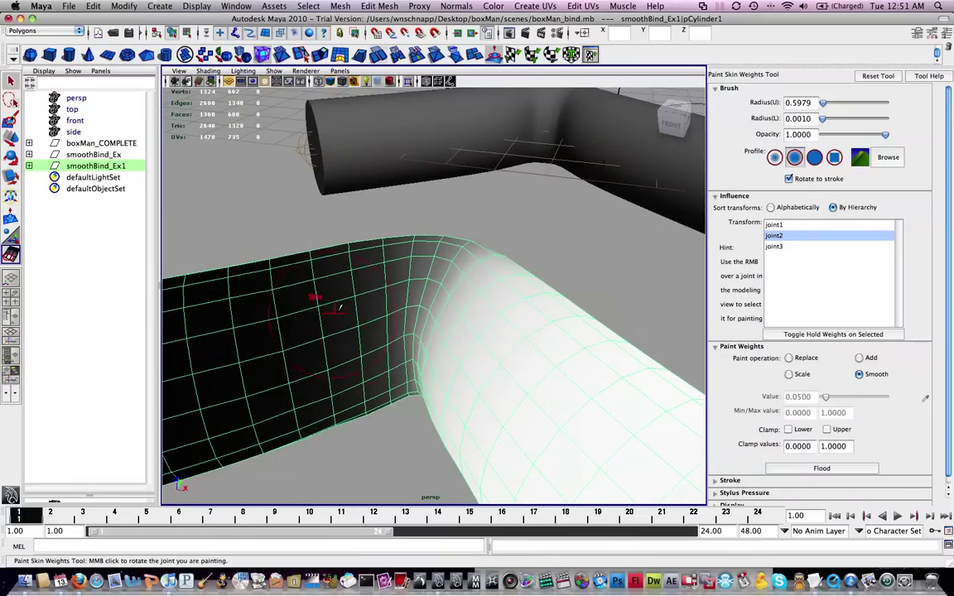
{"action": "mouse_move", "coordinate": [380, 394]}
{"action": "left_mouse_down", "text": "alt"}
{"action": "mouse_move", "coordinate": [375, 340]}
{"action": "mouse_move", "coordinate": [377, 348]}
{"action": "mouse_move", "coordinate": [420, 330]}
{"action": "mouse_move", "coordinate": [384, 274]}
{"action": "mouse_move", "coordinate": [394, 352]}
{"action": "mouse_move", "coordinate": [319, 319]}
{"action": "left_mouse_up", "text": "alt"}
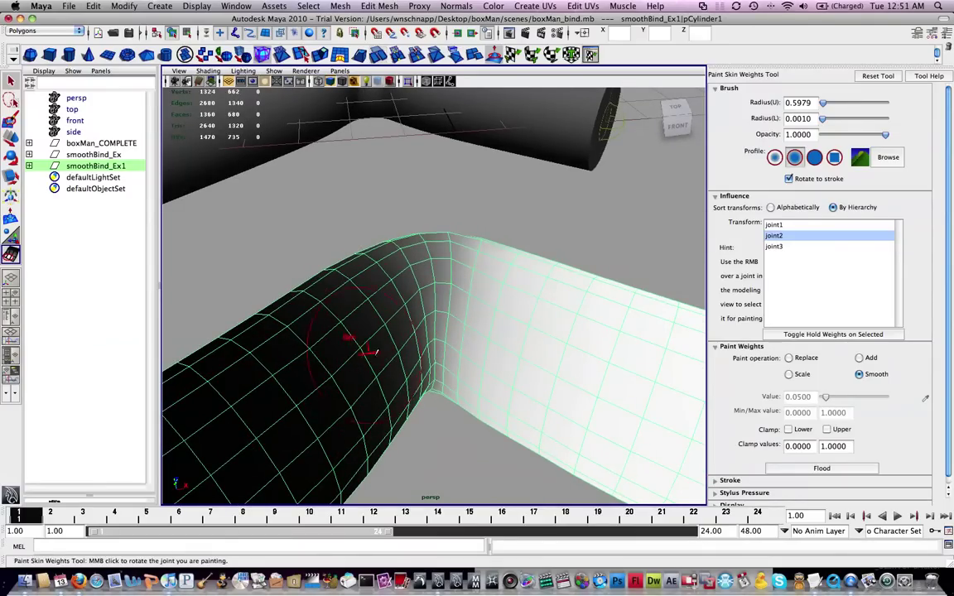
{"action": "left_click_drag", "start_coordinate": [411, 390], "coordinate": [315, 226], "text": "alt"}
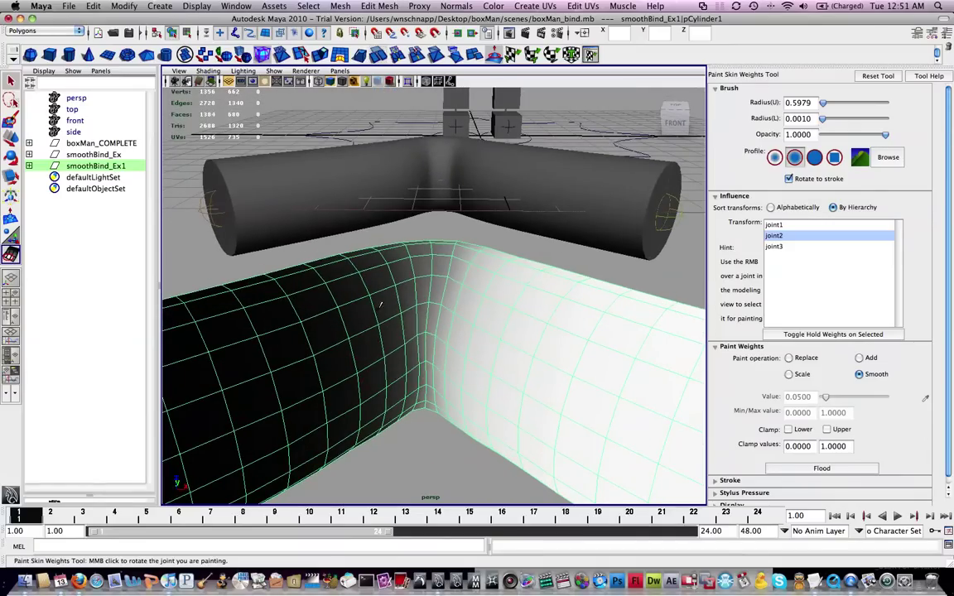
Step: Examine the smoothed joint2 weights at the crease up close and compare the bend with the unpainted cylinder
{"action": "left_click_drag", "start_coordinate": [397, 383], "coordinate": [437, 377], "text": "alt"}
{"action": "middle_click_drag", "start_coordinate": [448, 324], "coordinate": [450, 269], "text": "alt"}
{"action": "left_click_drag", "start_coordinate": [451, 269], "coordinate": [453, 307], "text": "alt"}
{"action": "middle_click_drag", "start_coordinate": [453, 307], "coordinate": [448, 284], "text": "alt"}
{"action": "left_click_drag", "start_coordinate": [422, 286], "coordinate": [424, 272], "text": "alt"}
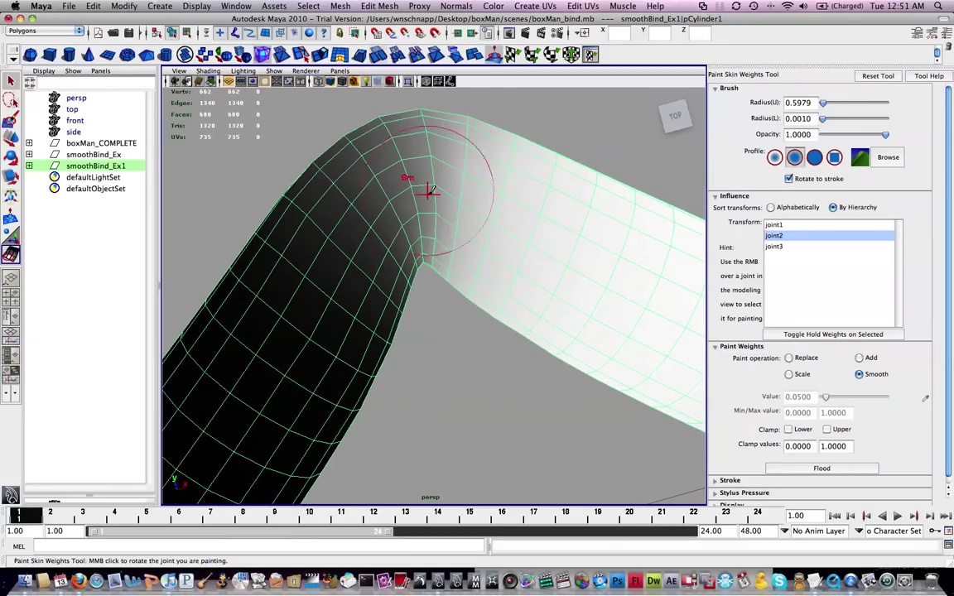
{"action": "left_click_drag", "start_coordinate": [425, 192], "coordinate": [468, 282], "text": "alt"}
{"action": "scroll", "coordinate": [467, 258], "scroll_direction": "down", "scroll_amount": 8}
{"action": "middle_click_drag", "start_coordinate": [469, 231], "coordinate": [471, 341], "text": "alt"}
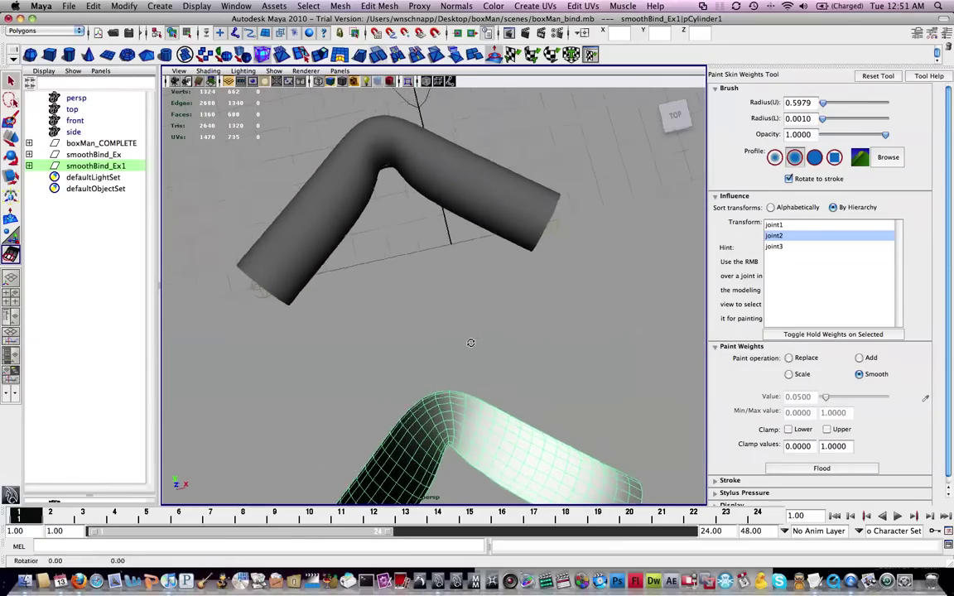
{"action": "left_click_drag", "start_coordinate": [471, 340], "coordinate": [432, 250], "text": "alt"}
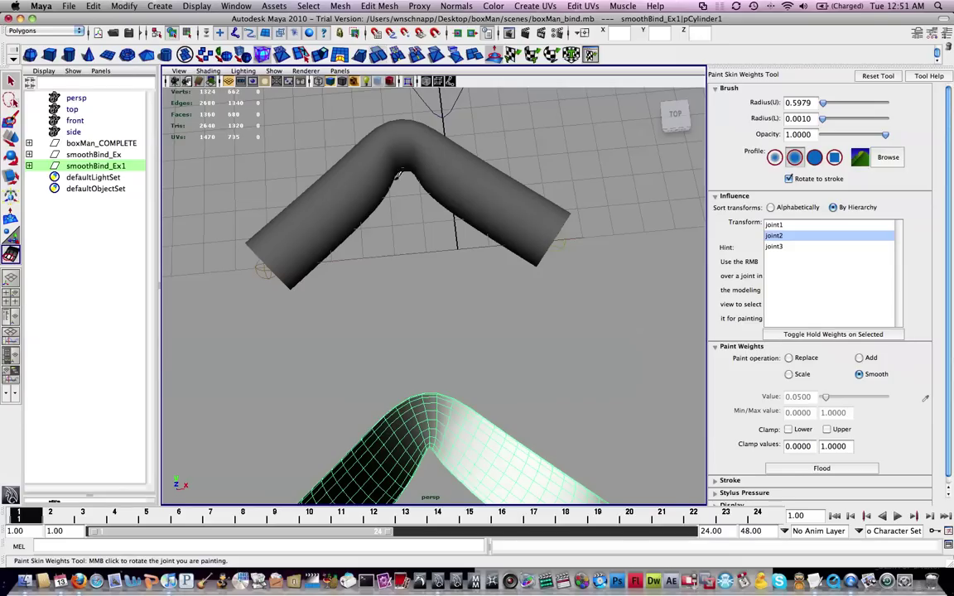
{"action": "mouse_move", "coordinate": [448, 387]}
{"action": "middle_mouse_down", "text": "alt"}
{"action": "mouse_move", "coordinate": [416, 260]}
{"action": "mouse_move", "coordinate": [454, 248]}
{"action": "middle_mouse_up", "text": "alt"}
{"action": "scroll", "coordinate": [416, 257], "scroll_direction": "up", "scroll_amount": 6}
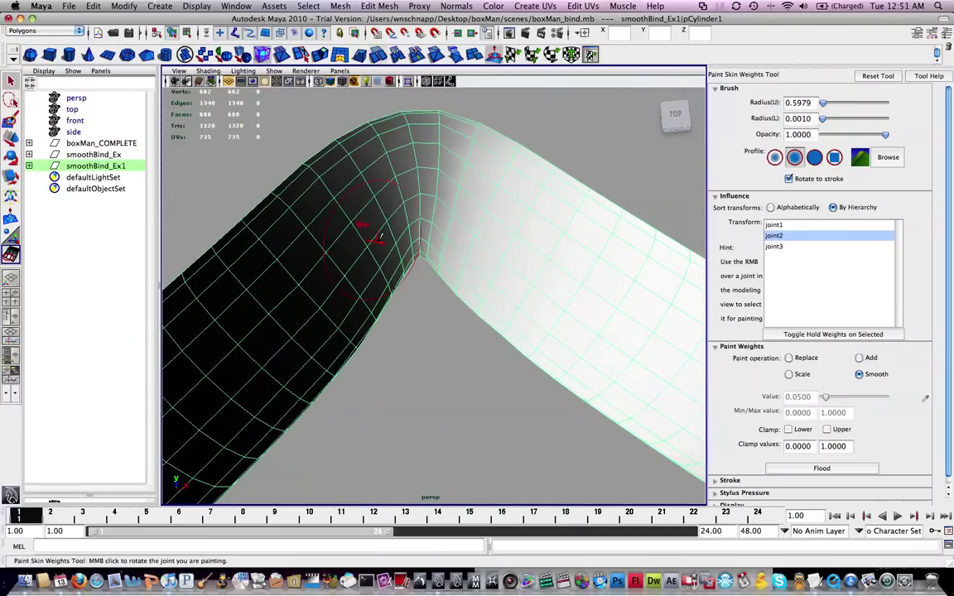
Step: Switch to the Move Tool and move the IK handles of both example cylinders to bend them more sharply
{"action": "scroll", "coordinate": [528, 306], "scroll_direction": "down", "scroll_amount": 5}
{"action": "right_click_drag", "start_coordinate": [526, 314], "coordinate": [503, 272], "text": "alt"}
{"action": "key", "text": "w"}
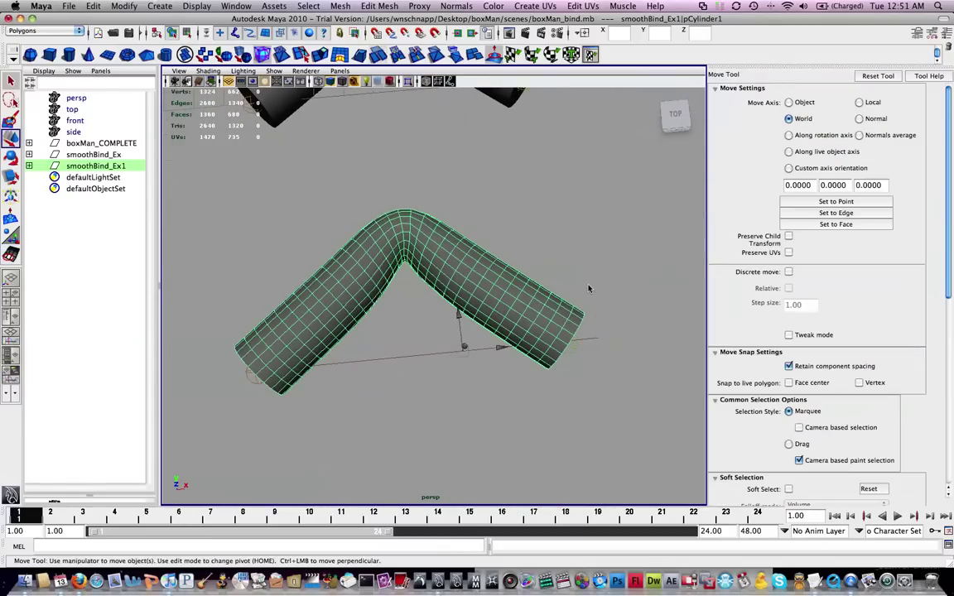
{"action": "middle_click_drag", "start_coordinate": [590, 283], "coordinate": [558, 324], "text": "alt"}
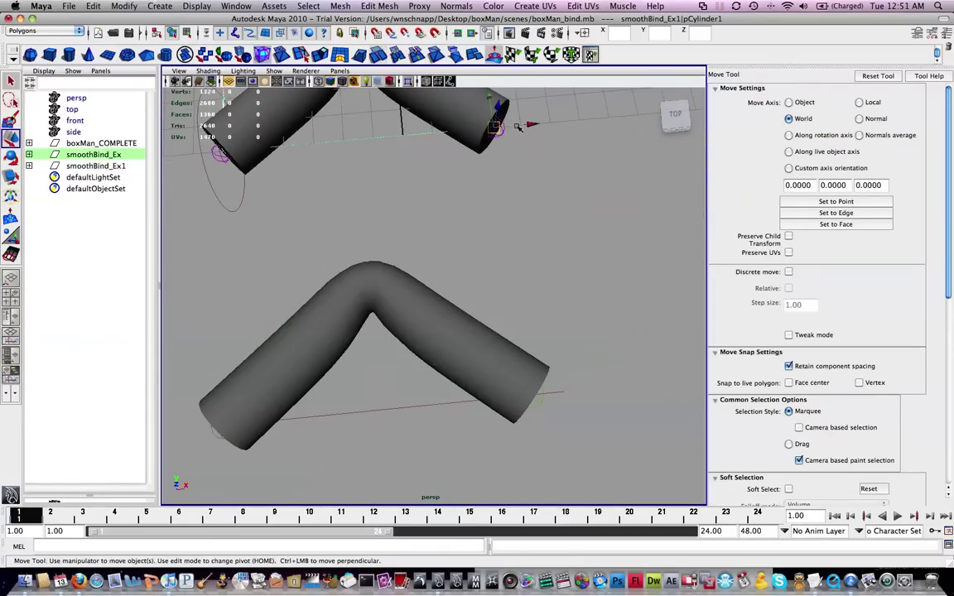
{"action": "left_click", "coordinate": [466, 117]}
{"action": "left_click_drag", "start_coordinate": [553, 409], "coordinate": [551, 409], "text": "shift"}
Step: Select the painted cylinder and inspect the mesh at its inner crease up close
{"action": "middle_click_drag", "start_coordinate": [568, 393], "coordinate": [530, 338], "text": "alt"}
{"action": "scroll", "coordinate": [530, 339], "scroll_direction": "up", "scroll_amount": 5}
{"action": "left_click", "coordinate": [530, 338]}
{"action": "left_click_drag", "start_coordinate": [530, 339], "coordinate": [537, 309], "text": "alt"}
{"action": "scroll", "coordinate": [529, 313], "scroll_direction": "up", "scroll_amount": 5}
{"action": "middle_click_drag", "start_coordinate": [528, 313], "coordinate": [451, 319], "text": "alt"}
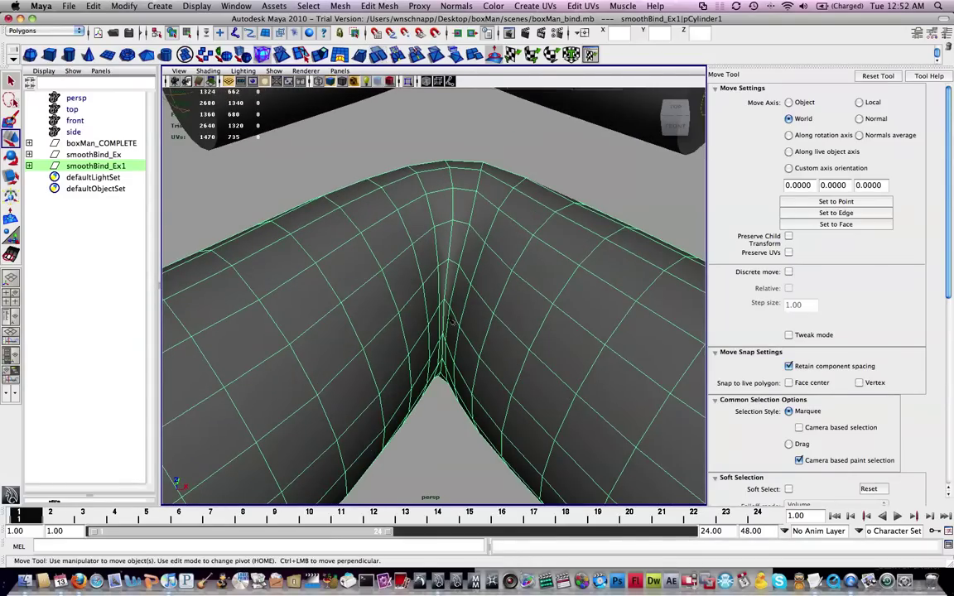
Step: Compare the bends of the painted and unpainted cylinders and select the unpainted cylinder's IK handle
{"action": "scroll", "coordinate": [406, 272], "scroll_direction": "down", "scroll_amount": 8}
{"action": "left_click_drag", "start_coordinate": [411, 254], "coordinate": [466, 364], "text": "alt"}
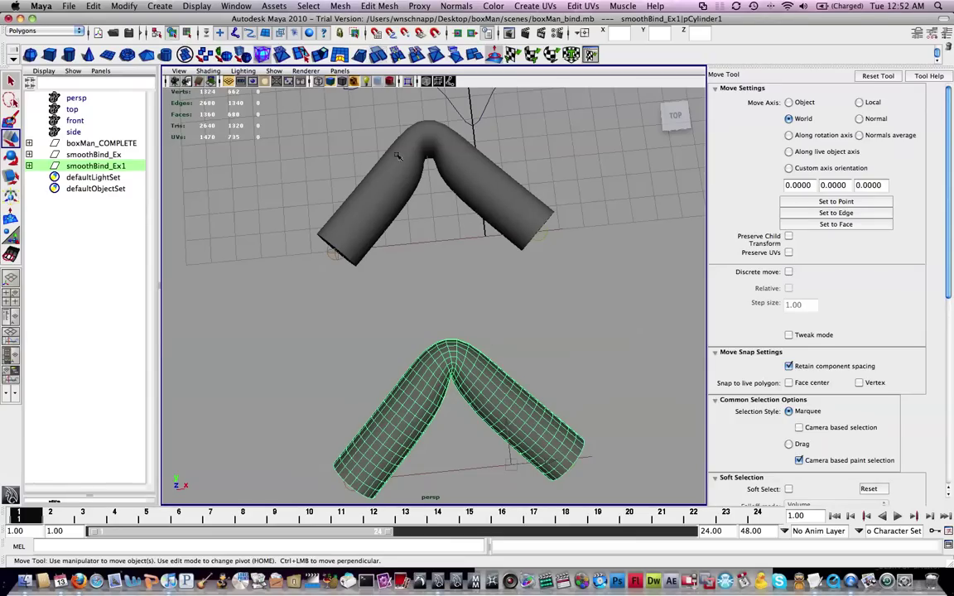
{"action": "left_click_drag", "start_coordinate": [475, 309], "coordinate": [458, 323], "text": "alt"}
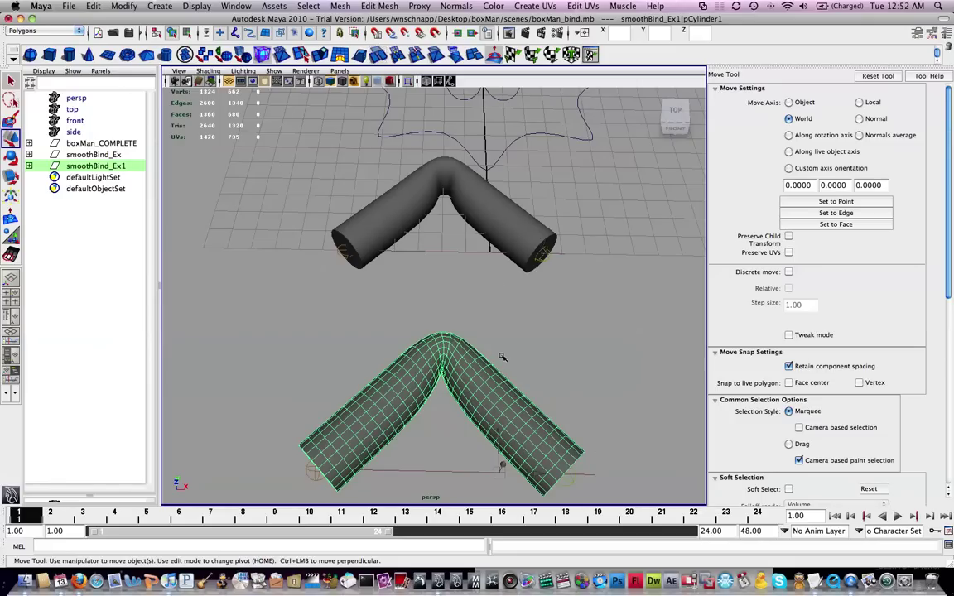
{"action": "left_click", "coordinate": [568, 257]}
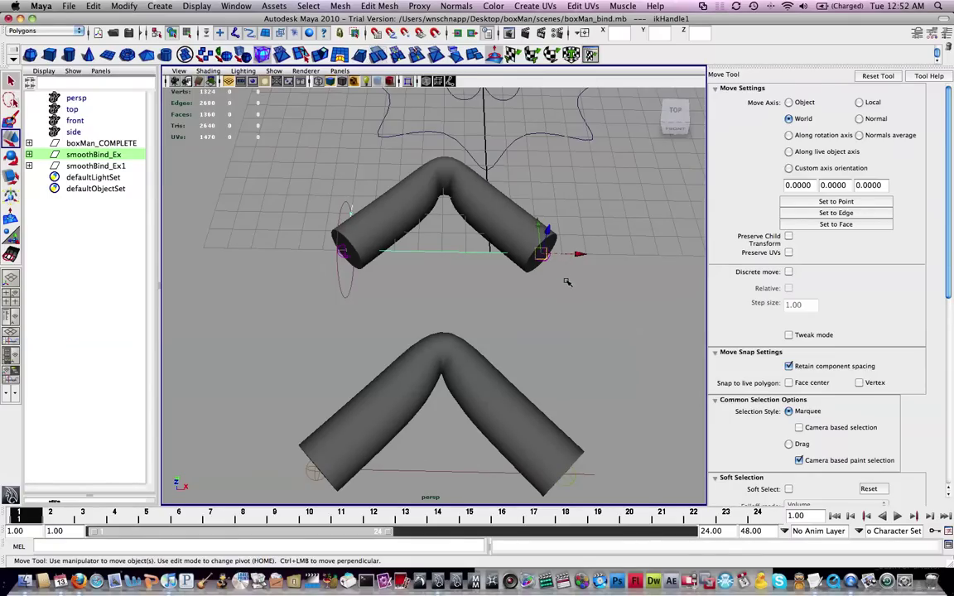
{"action": "left_click_drag", "start_coordinate": [628, 346], "coordinate": [442, 383], "text": "alt"}
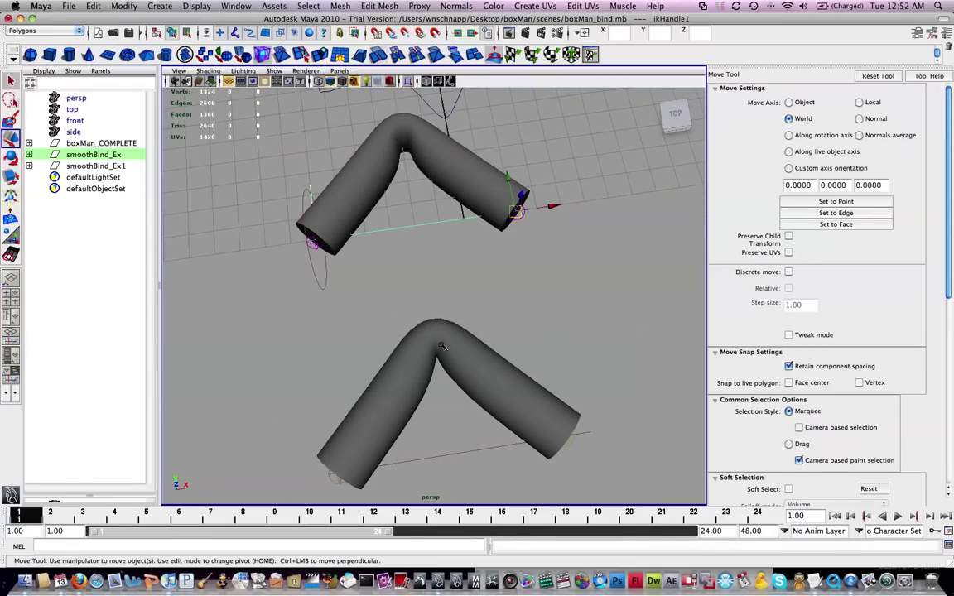